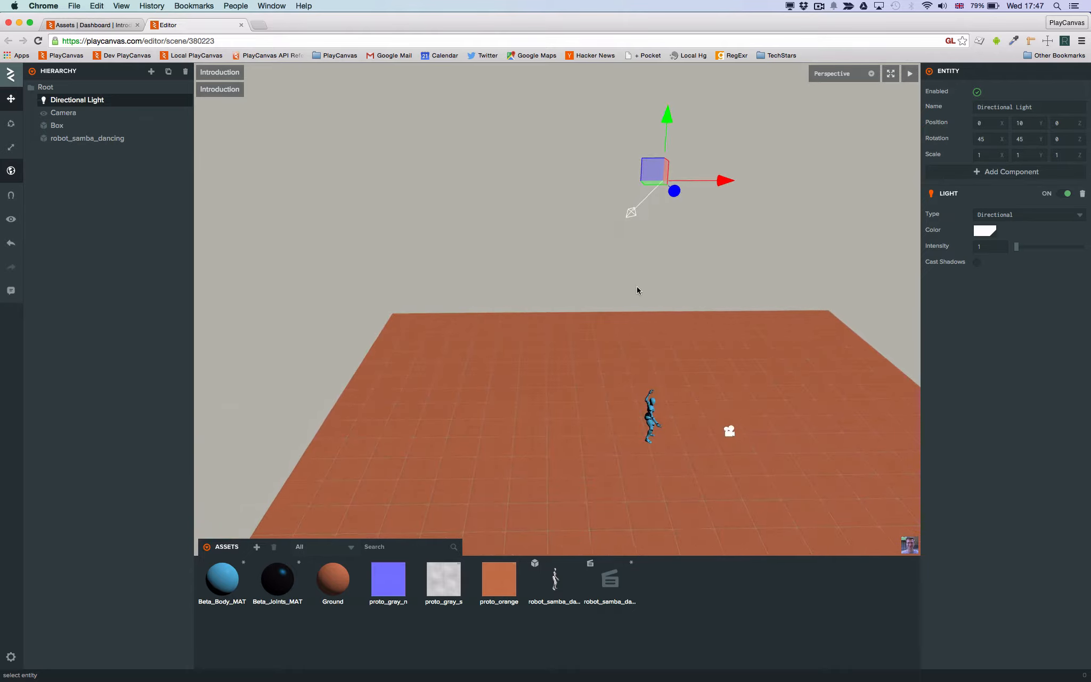
Move the directional light down beside the robot, to about X 3.2, Y 3.4, Z 2.
left_click_drag(571, 143, 531, 292)
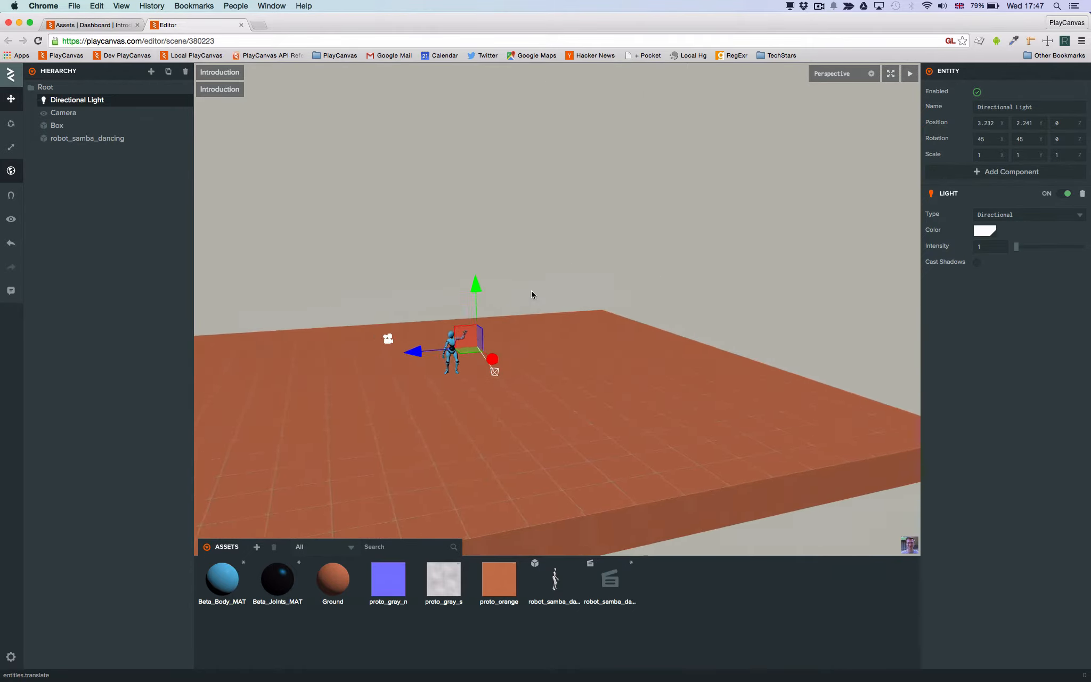
left_click_drag(466, 349, 407, 312)
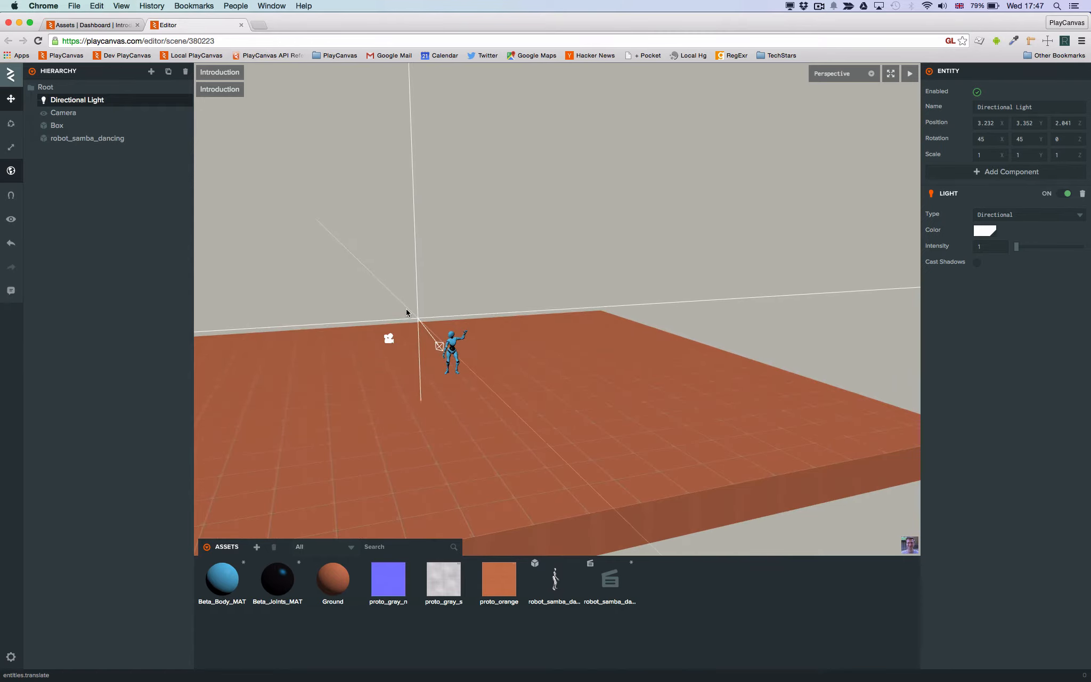
scroll(455, 351, "up", 3)
left_click_drag(449, 355, 484, 321)
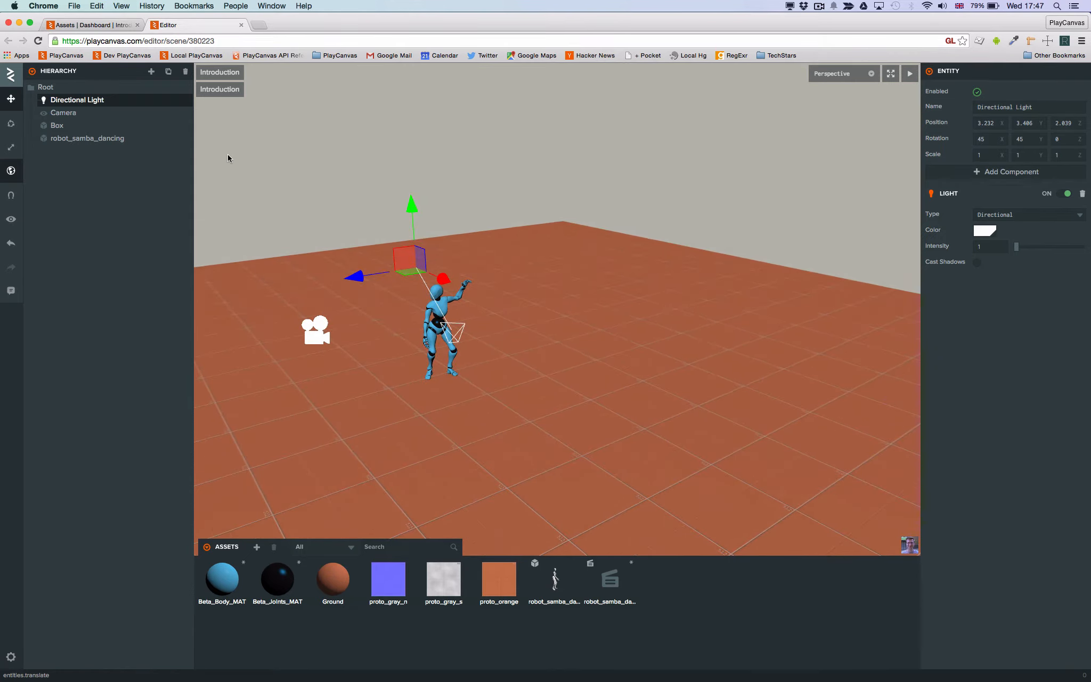
Delete the directional light and add a new point light under Root.
left_click(184, 71)
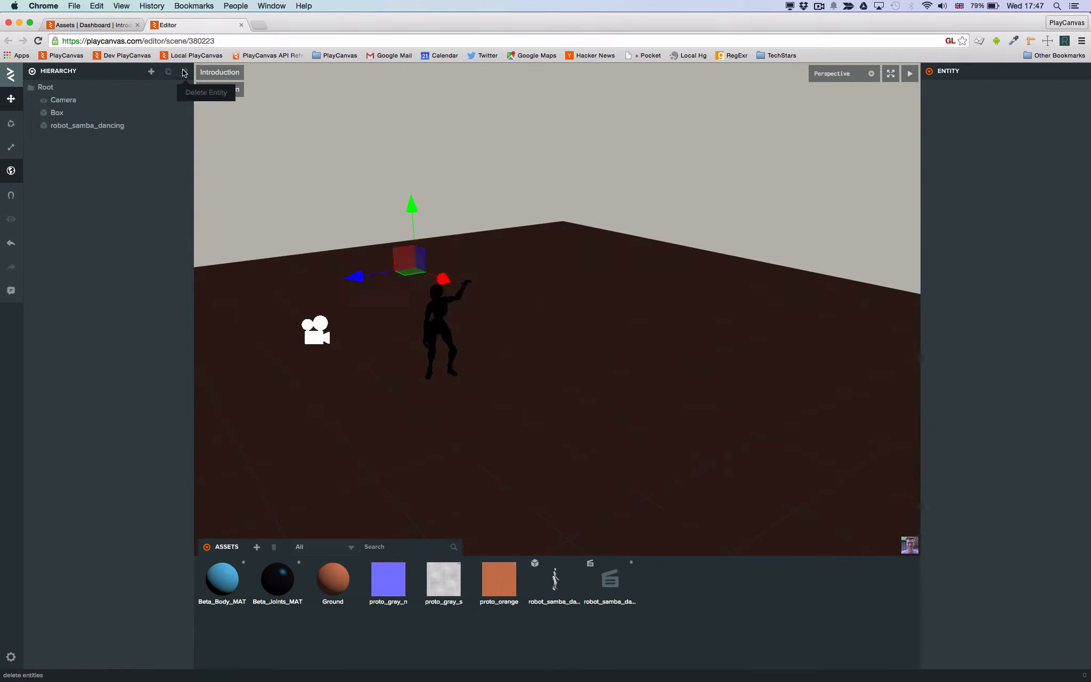
right_click(121, 88)
mouse_move(148, 96)
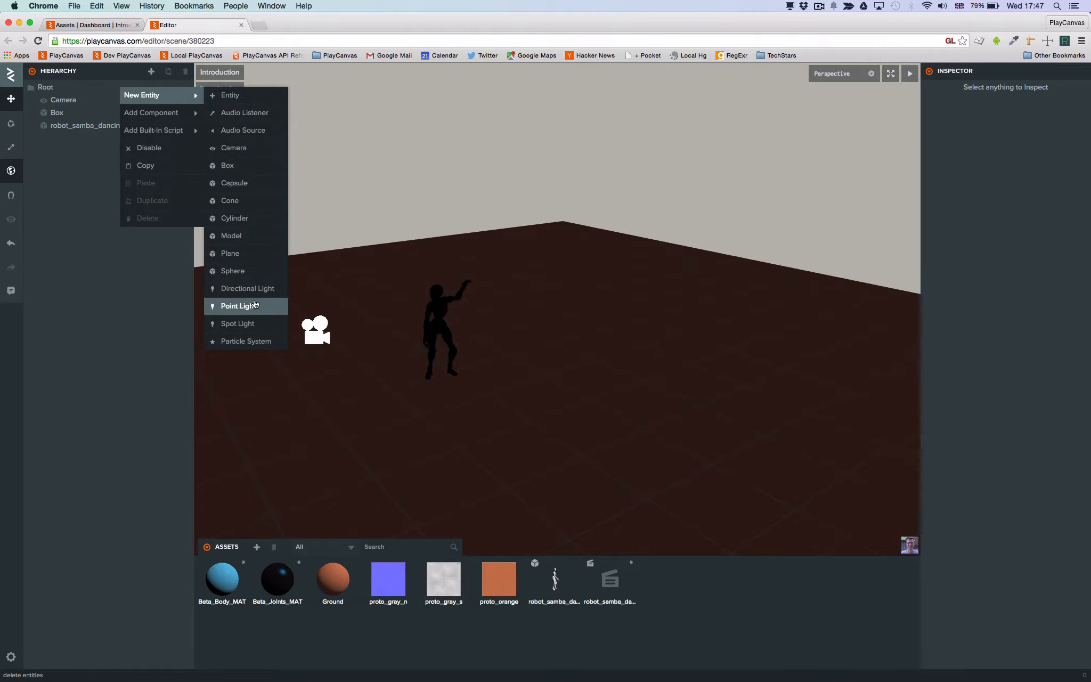
left_click(238, 306)
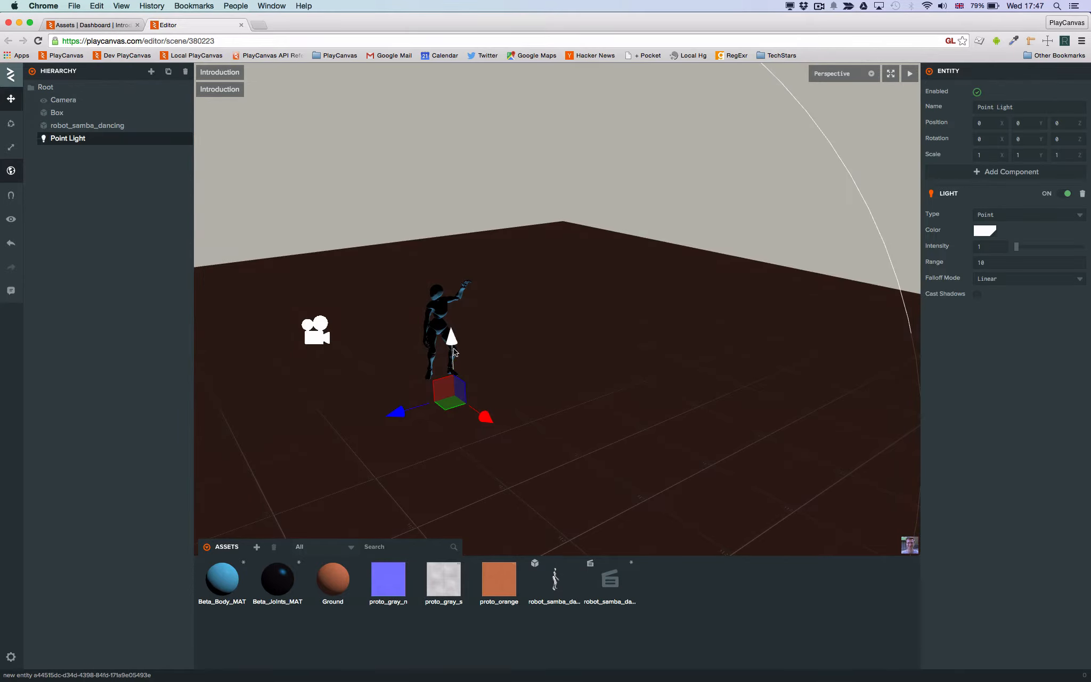
Raise the point light above the floor and place it near the robot at about X 0.77, Y 2, Z 0.84.
left_click_drag(453, 348, 443, 189)
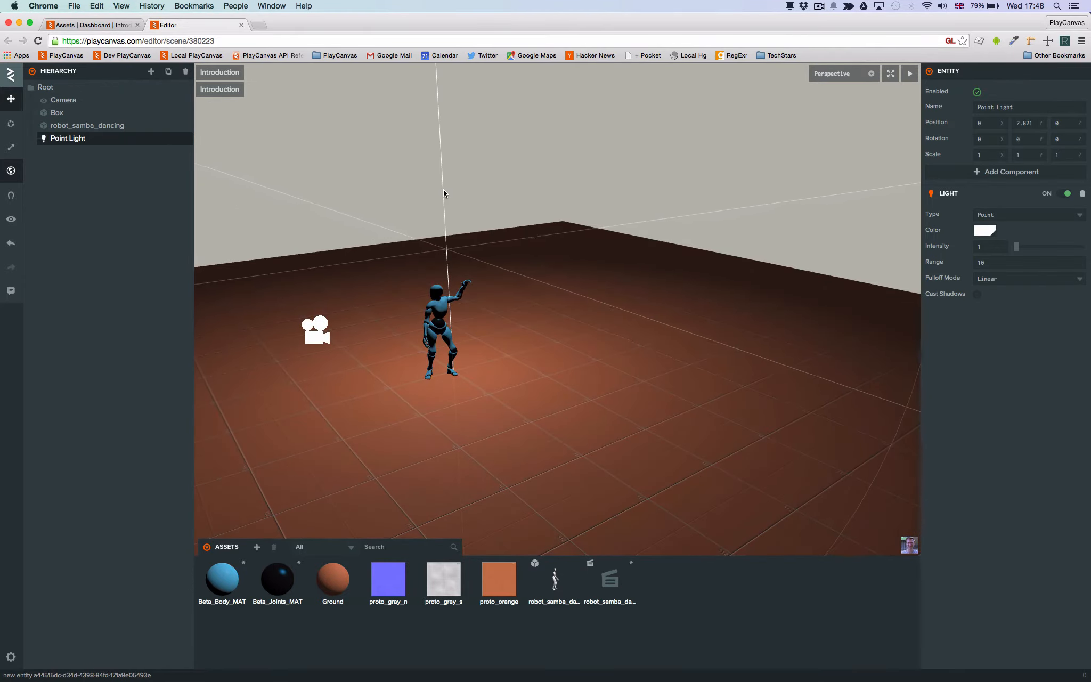
left_click_drag(387, 257, 344, 264)
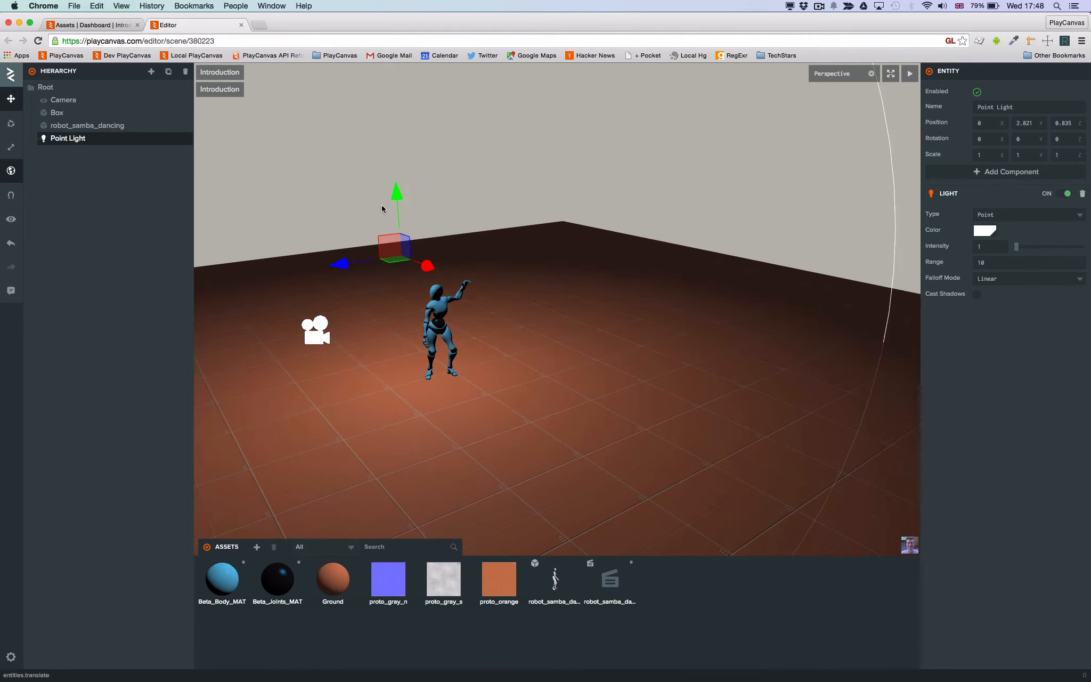
left_click_drag(399, 193, 398, 247)
left_click_drag(425, 312, 449, 330)
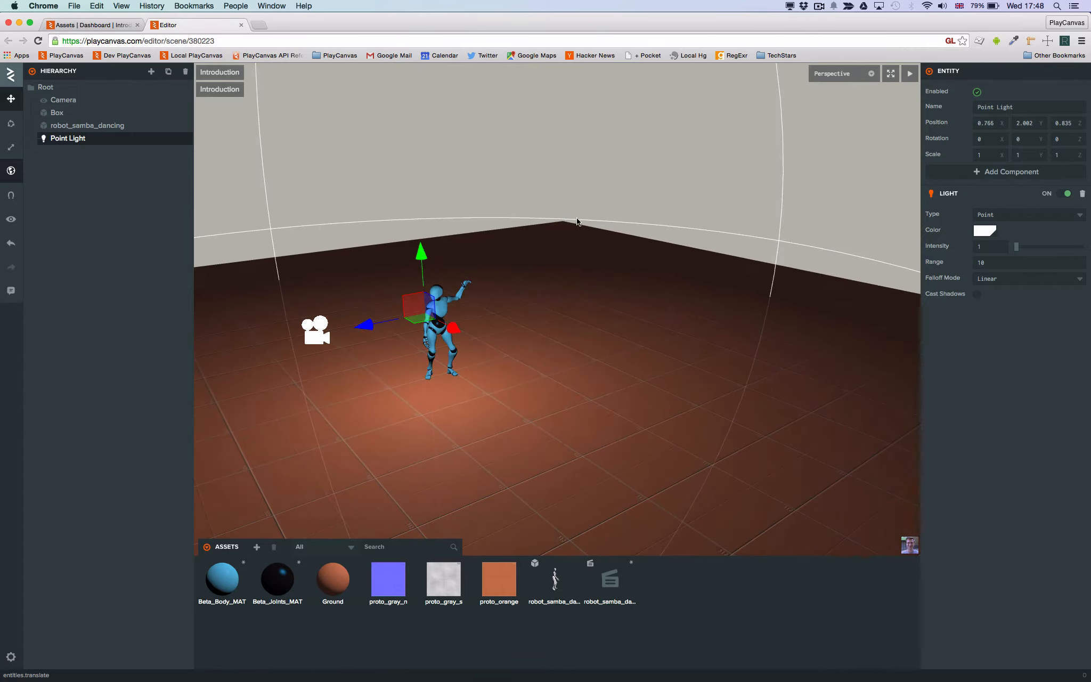
Set the point light's range to 5 and move it to about X 1.8, Y 2, Z 1.05.
scroll(548, 268, "down", 10)
left_click_drag(548, 268, 573, 261)
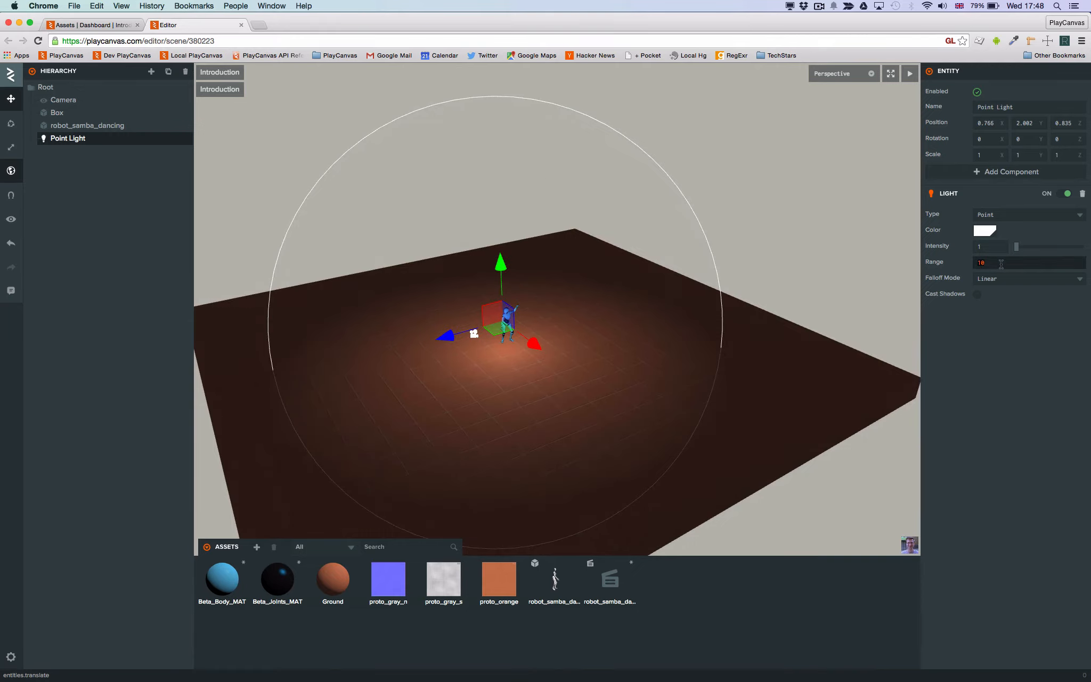
type("5")
key("Tab")
scroll(556, 361, "up", 3)
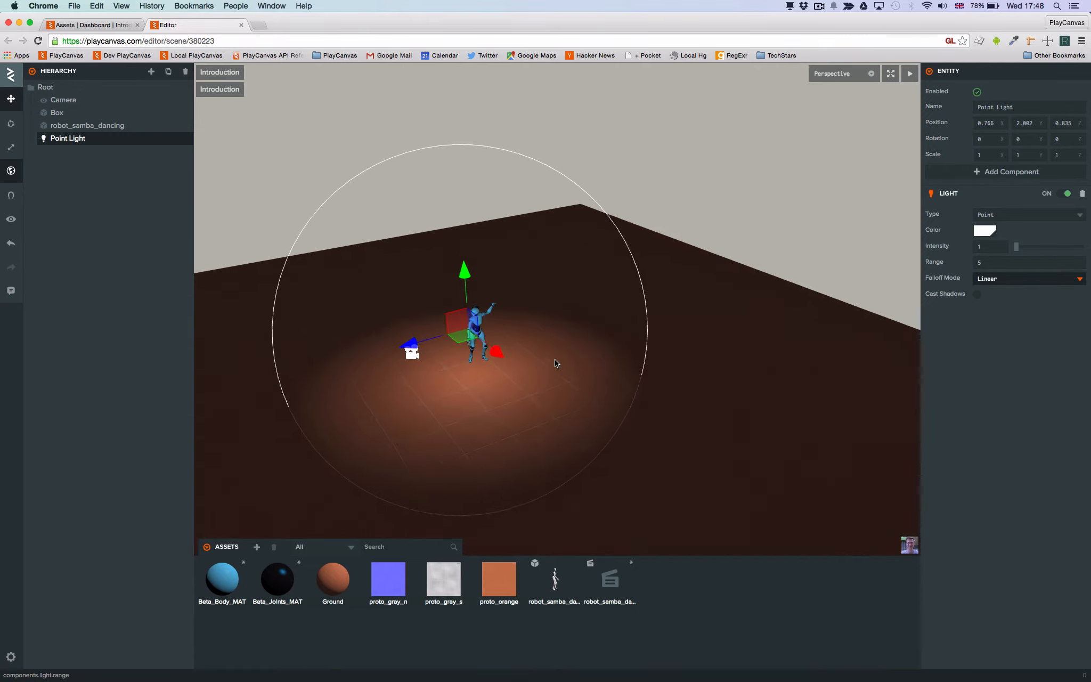
scroll(555, 359, "up", 2)
left_click_drag(450, 338, 465, 363)
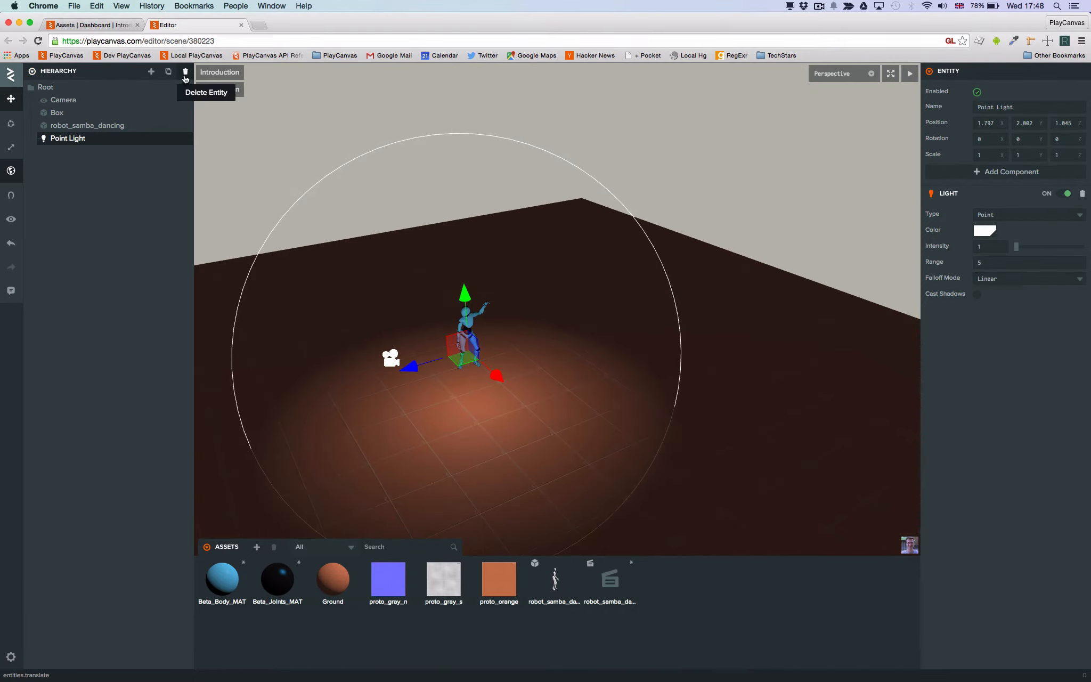
Delete the point light and add a new spot light under Root.
left_click(185, 71)
right_click(68, 87)
mouse_move(125, 94)
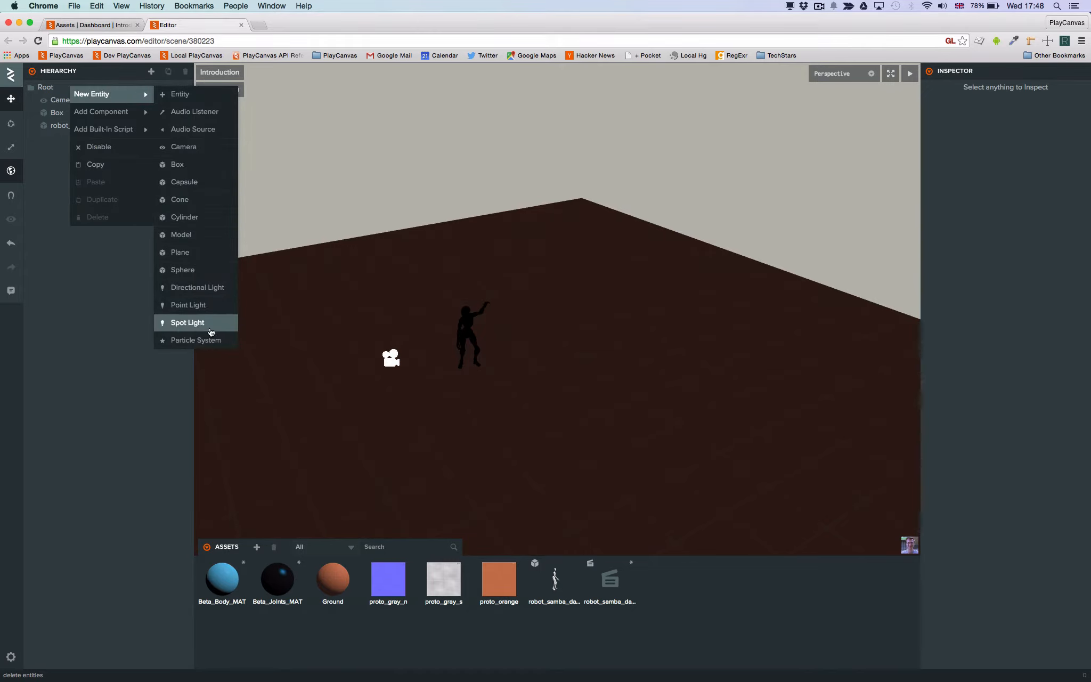
left_click(188, 322)
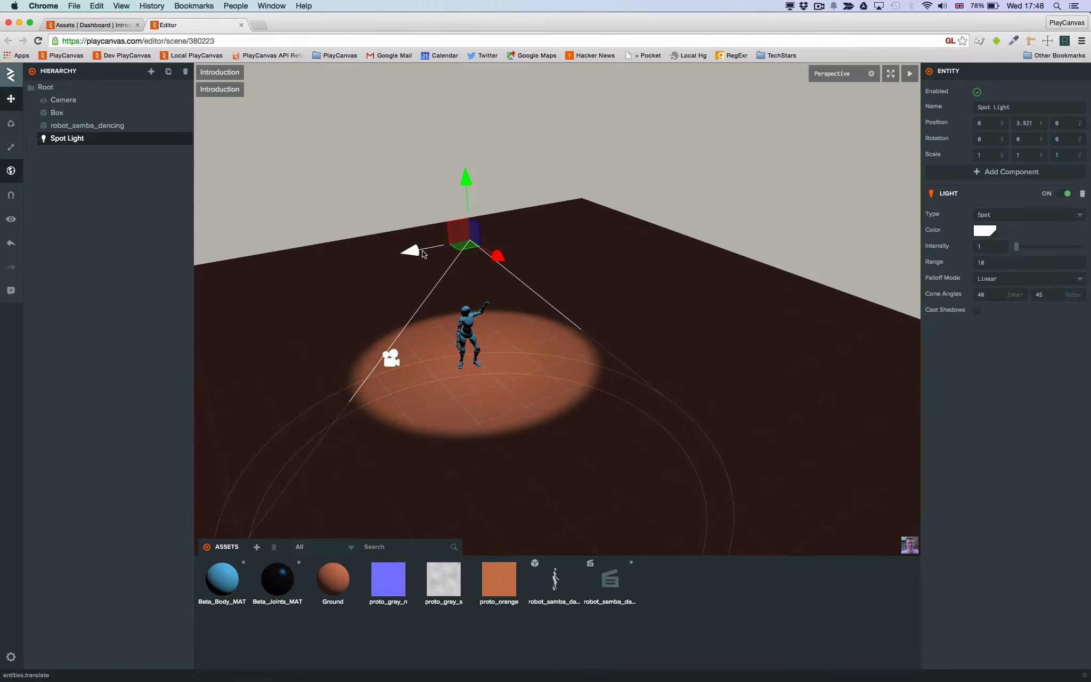
Place the spot light at about Y 2.76, Z 1.55 and rotate it about 31 degrees around X to shine on the robot.
left_click_drag(406, 251, 384, 266)
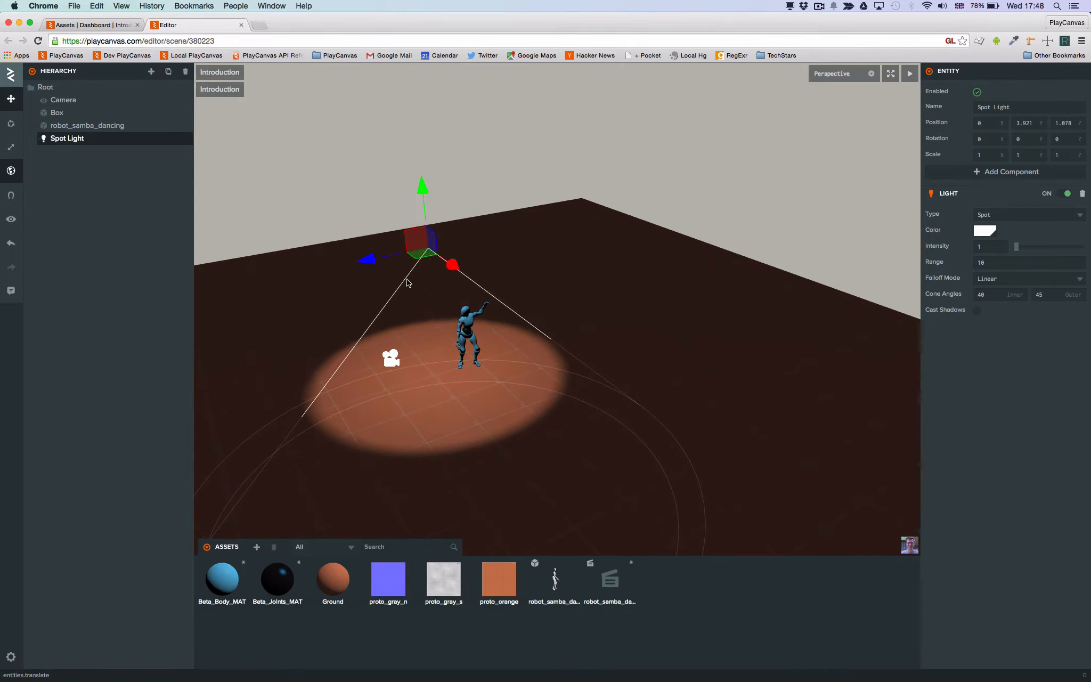
left_click_drag(423, 189, 420, 244)
key("e")
key("w")
left_click_drag(367, 309, 371, 313)
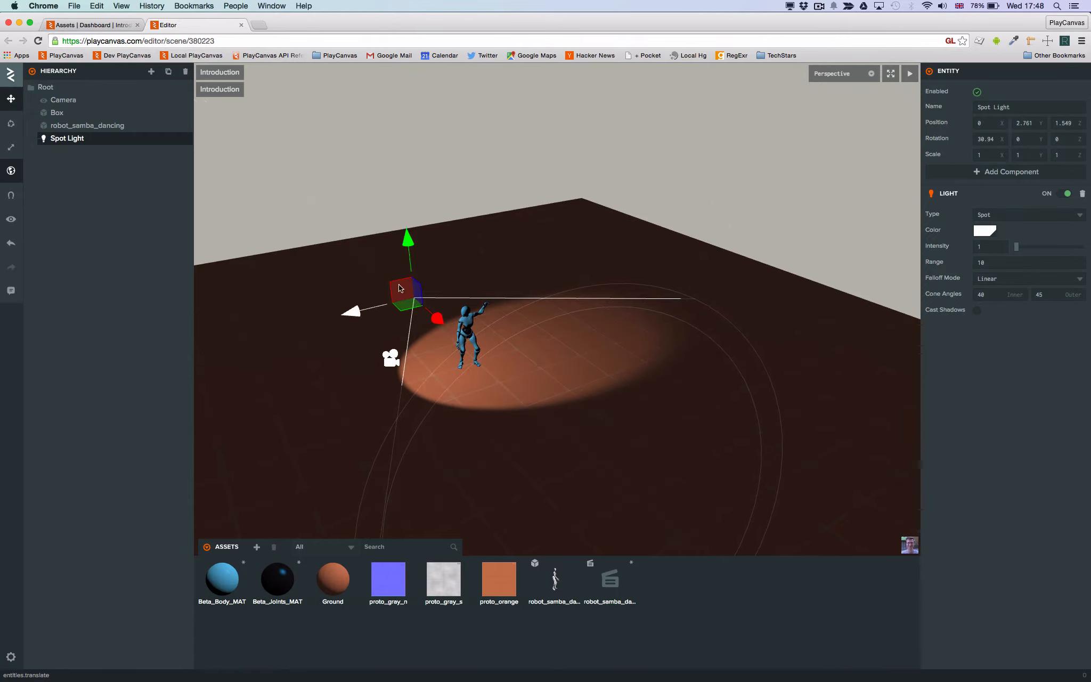
Launch the scene and reposition the spot light to about Y 2.75, Z 1.52 while comparing it with the running preview.
left_click(913, 75)
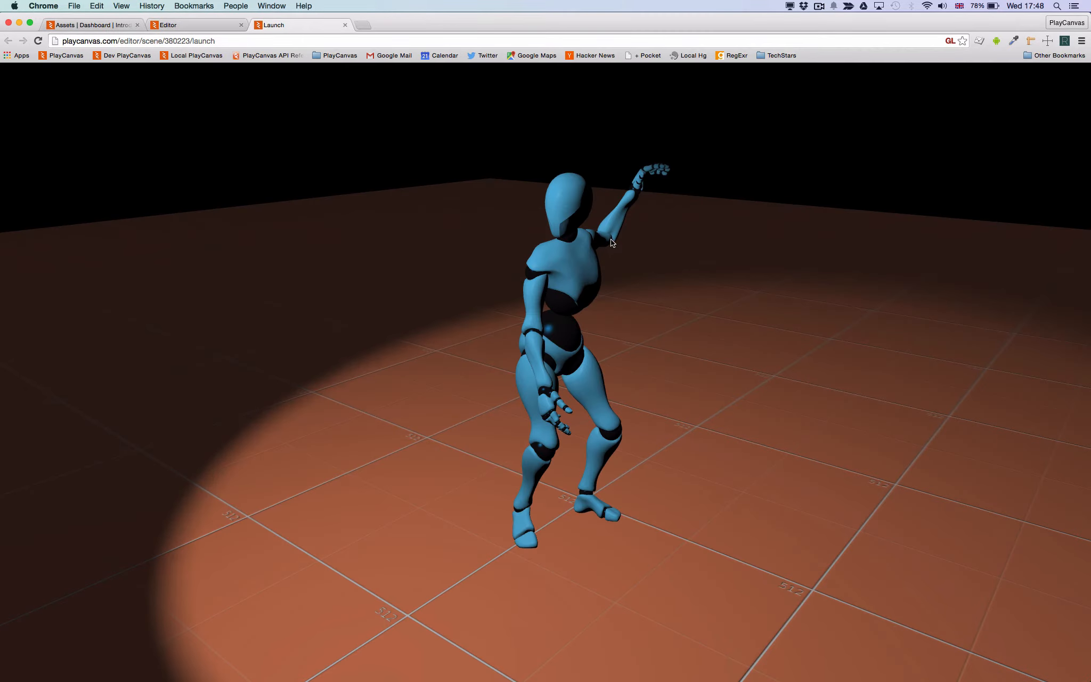
left_click(205, 24)
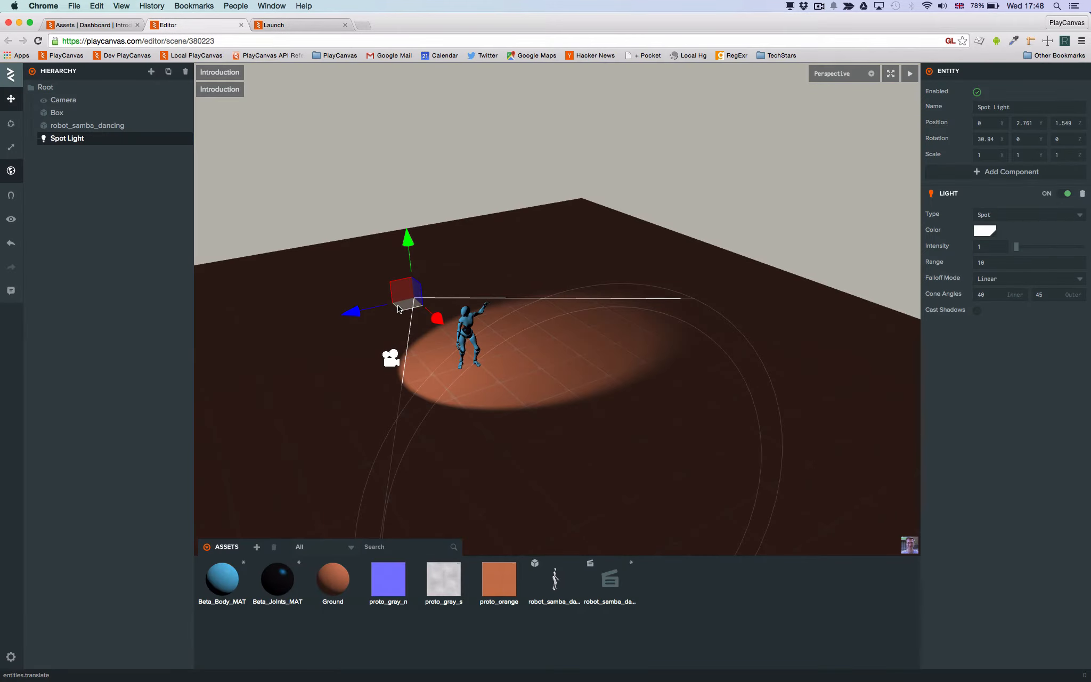
left_click_drag(405, 255, 406, 273)
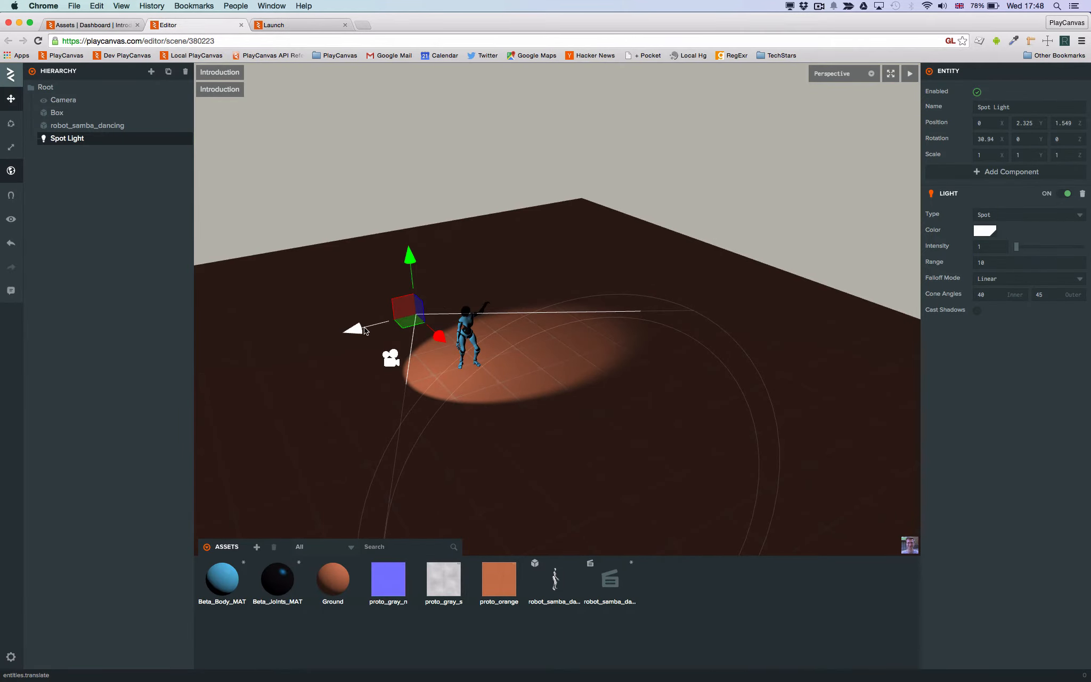
left_click_drag(352, 327, 389, 312)
left_click_drag(435, 274, 432, 252)
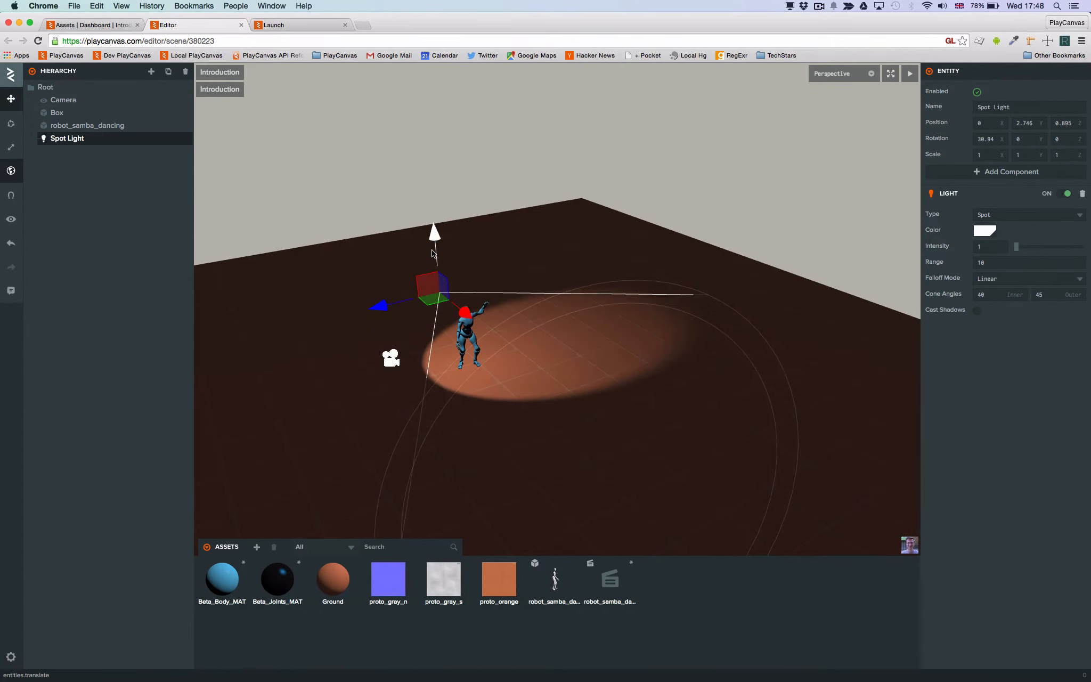
left_click(288, 24)
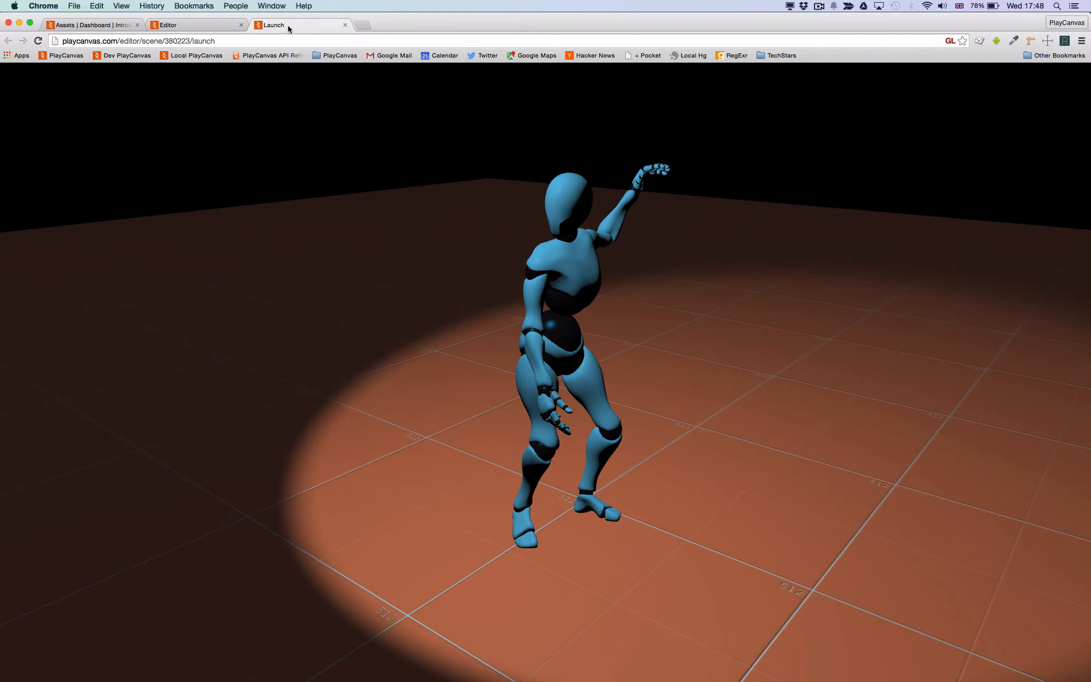
left_click(195, 27)
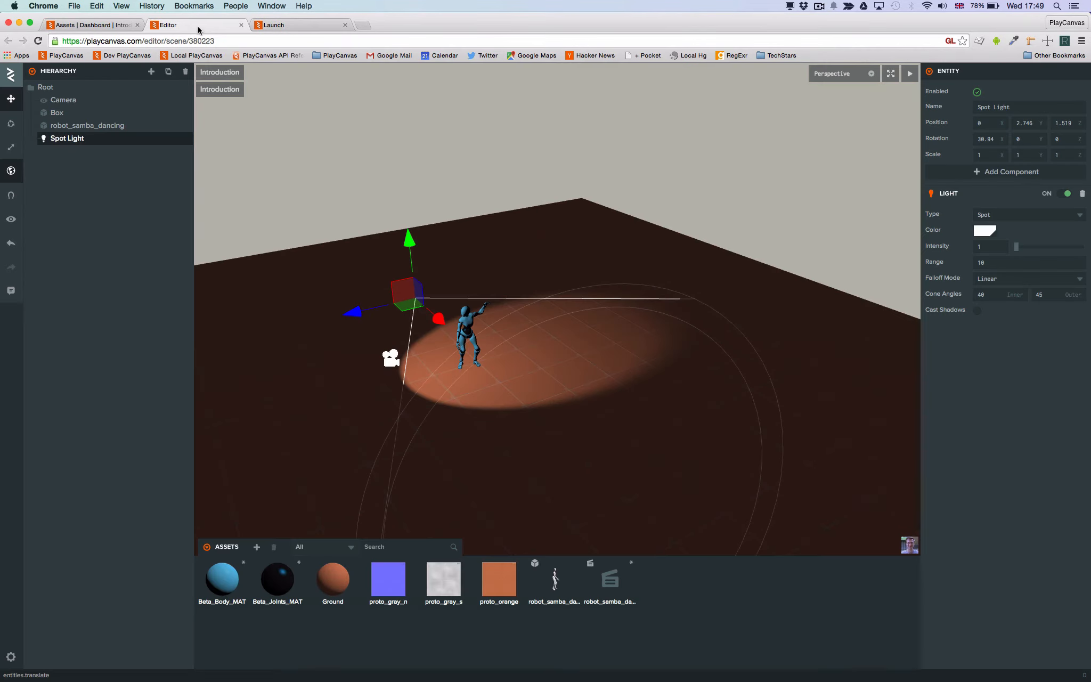
Change the spot light's color to the light blue 51B7FF.
left_click(986, 233)
left_click_drag(826, 235, 903, 273)
left_click_drag(868, 232, 872, 227)
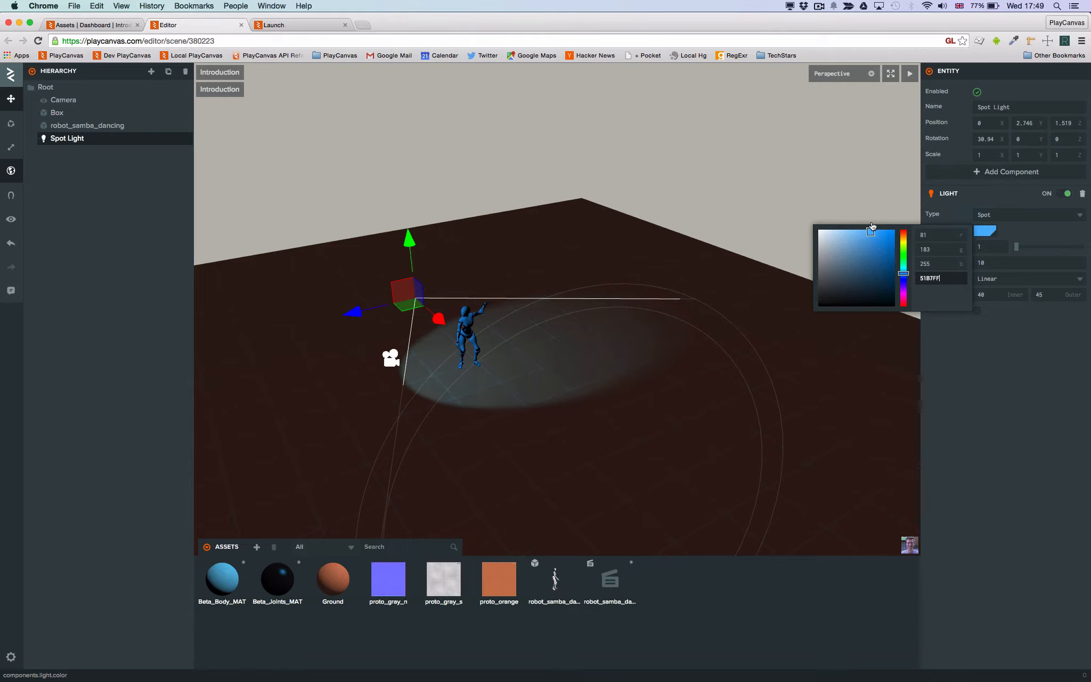
left_click(1014, 230)
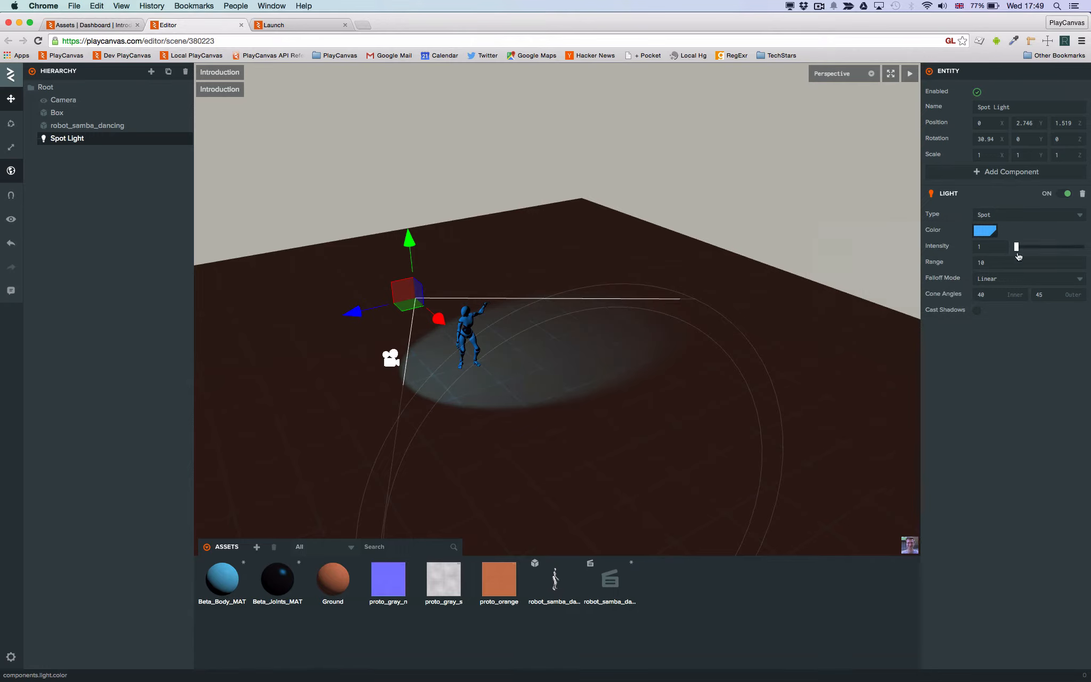
Dim the spot light to zero as a test, and set its intensity to 2.
left_click_drag(1016, 247, 995, 252)
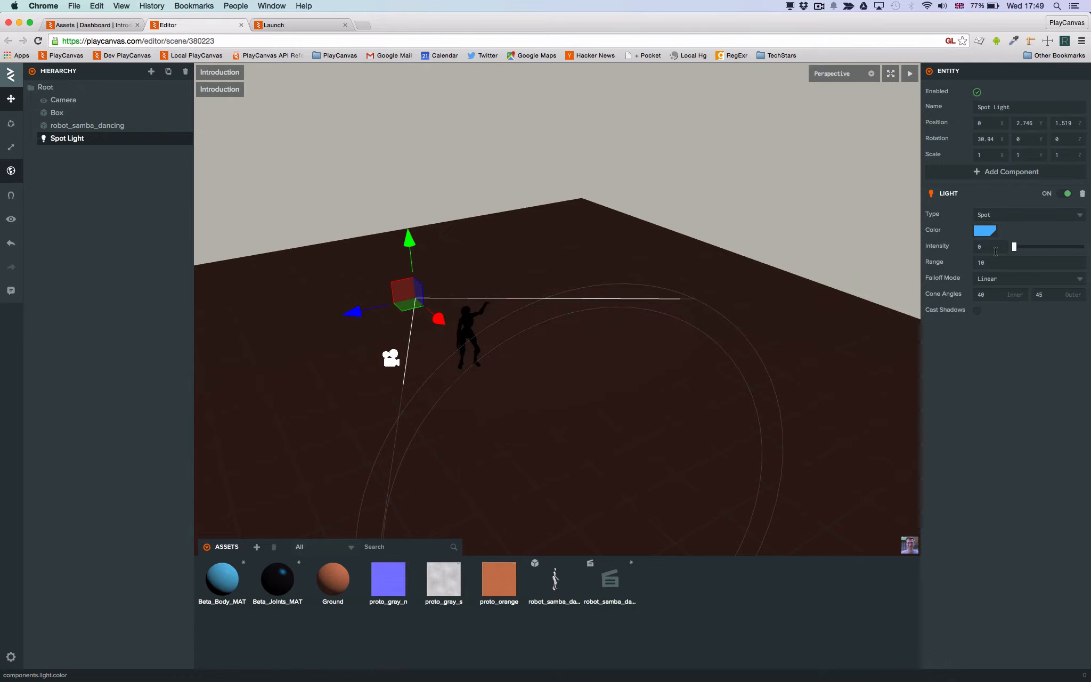
left_click(1002, 248)
type("2")
key("Return")
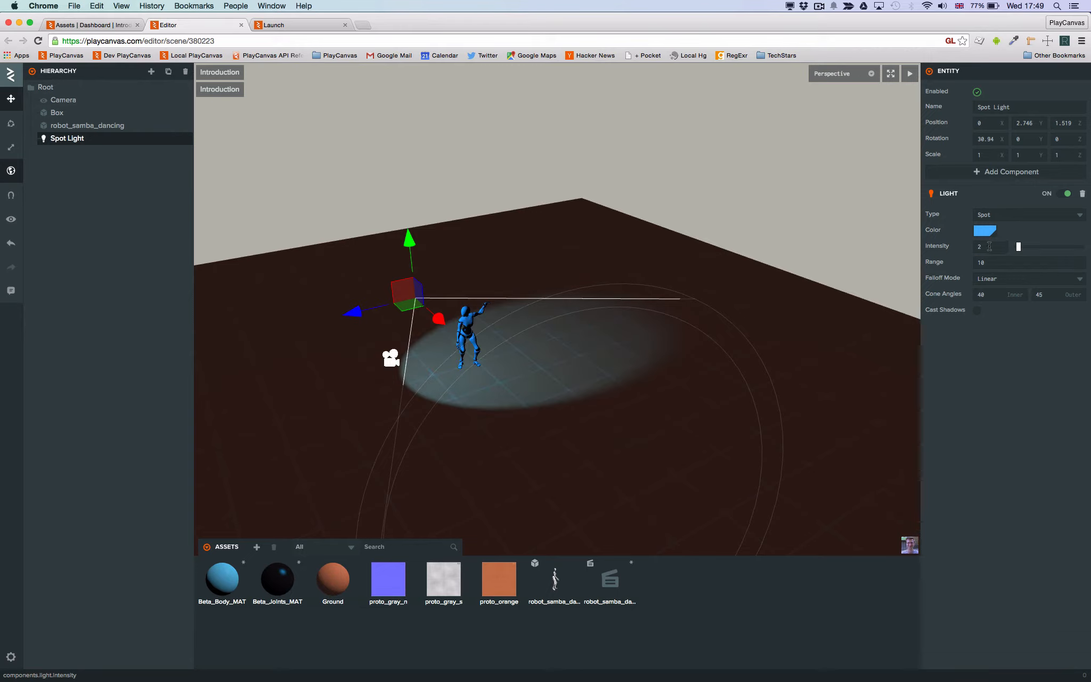
Try ranges of 1 and 100 for the spot light, and restore the range to 10.
left_click(993, 262)
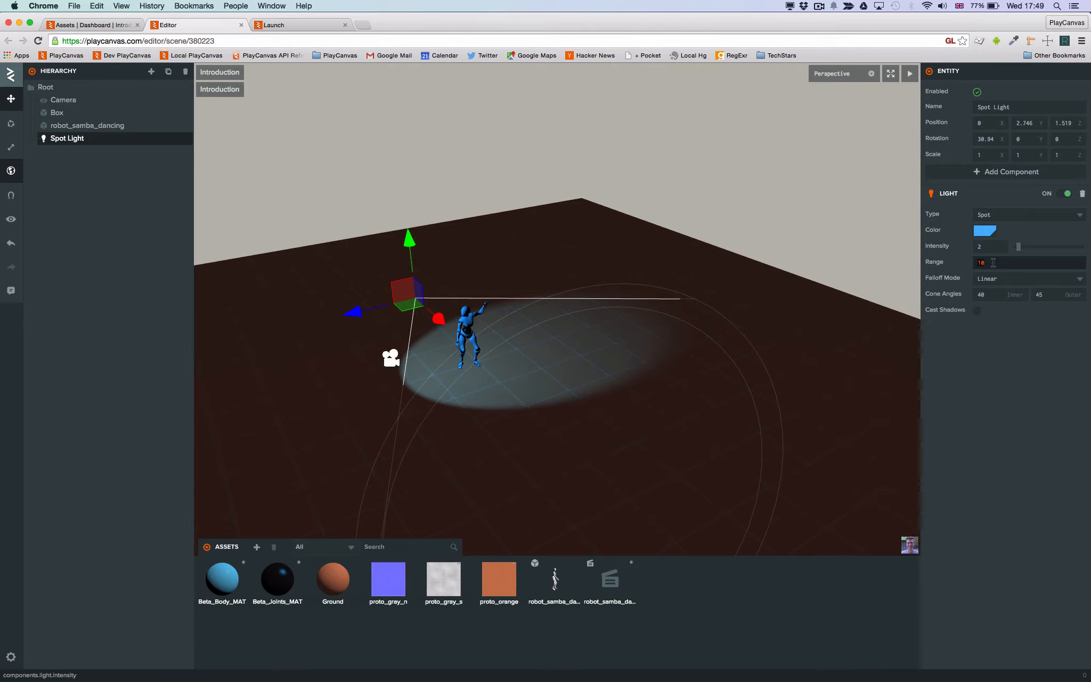
key("BackSpace")
key("Tab")
key("shift+Tab")
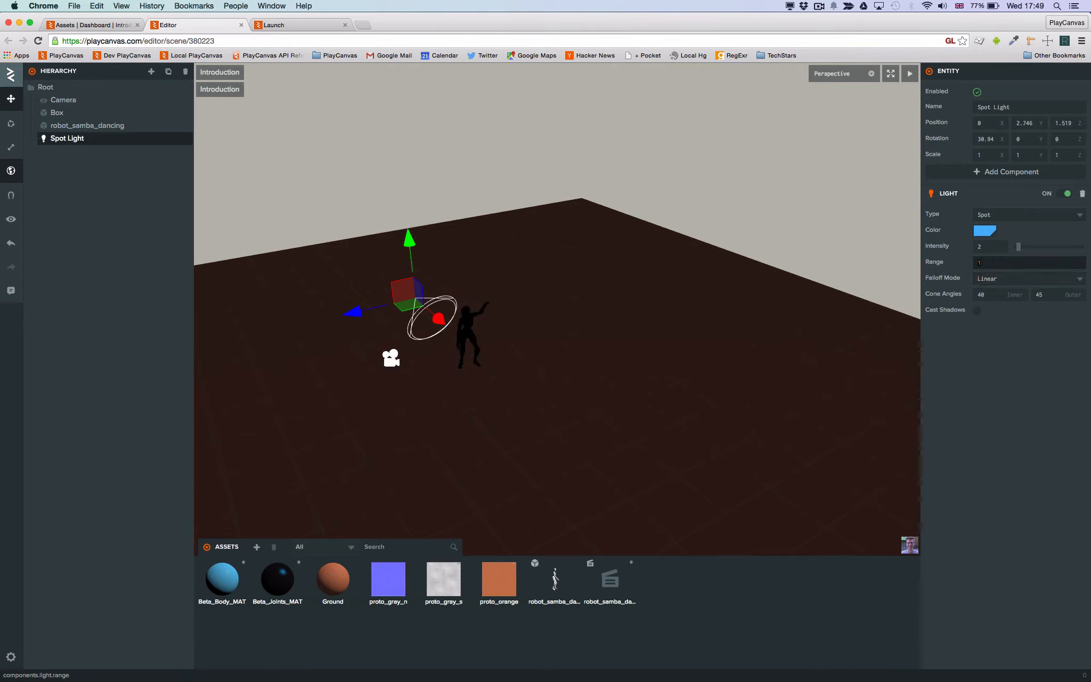
type("100")
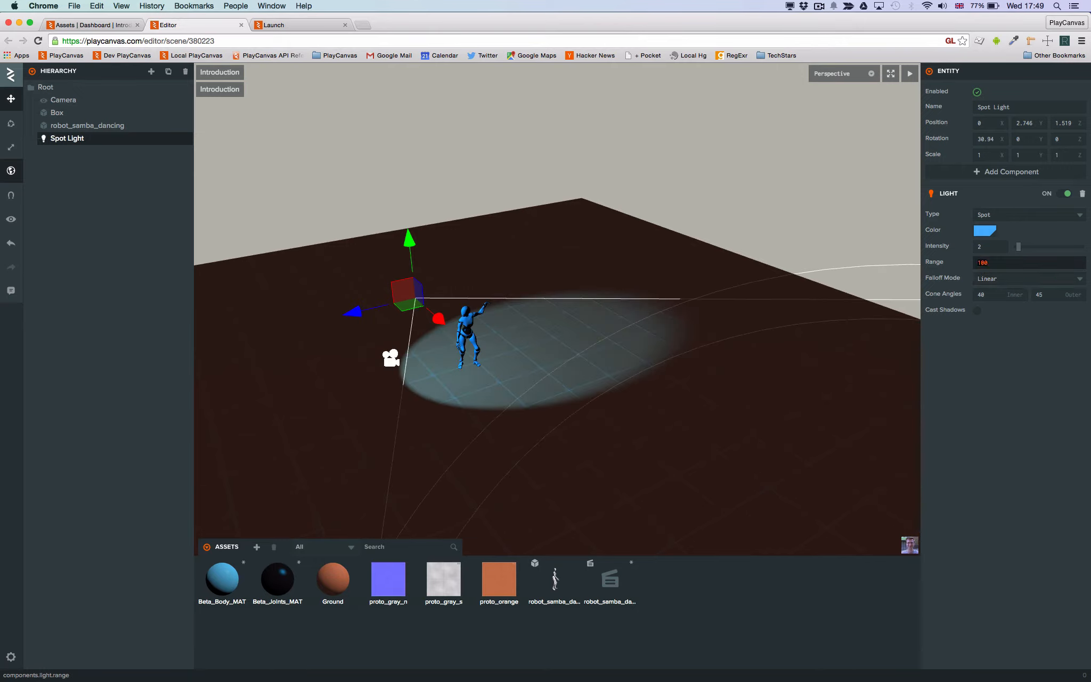
key("BackSpace")
key("Tab")
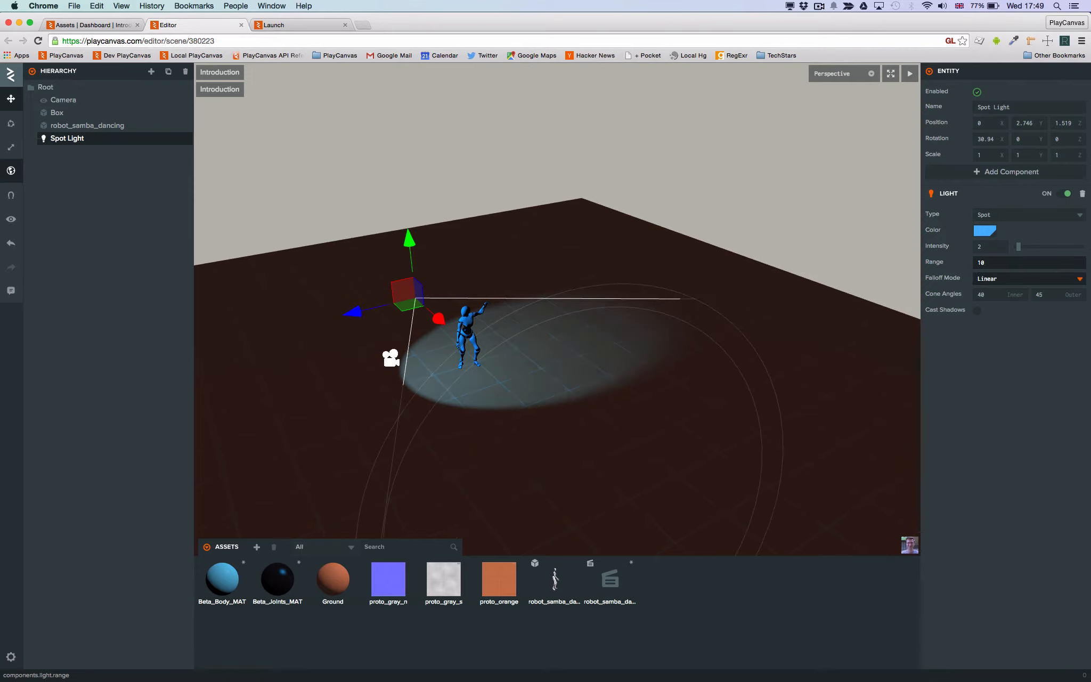
Try outer cone angles of 50 and 60 for the spot light, and settle on 50.
left_click(1047, 295)
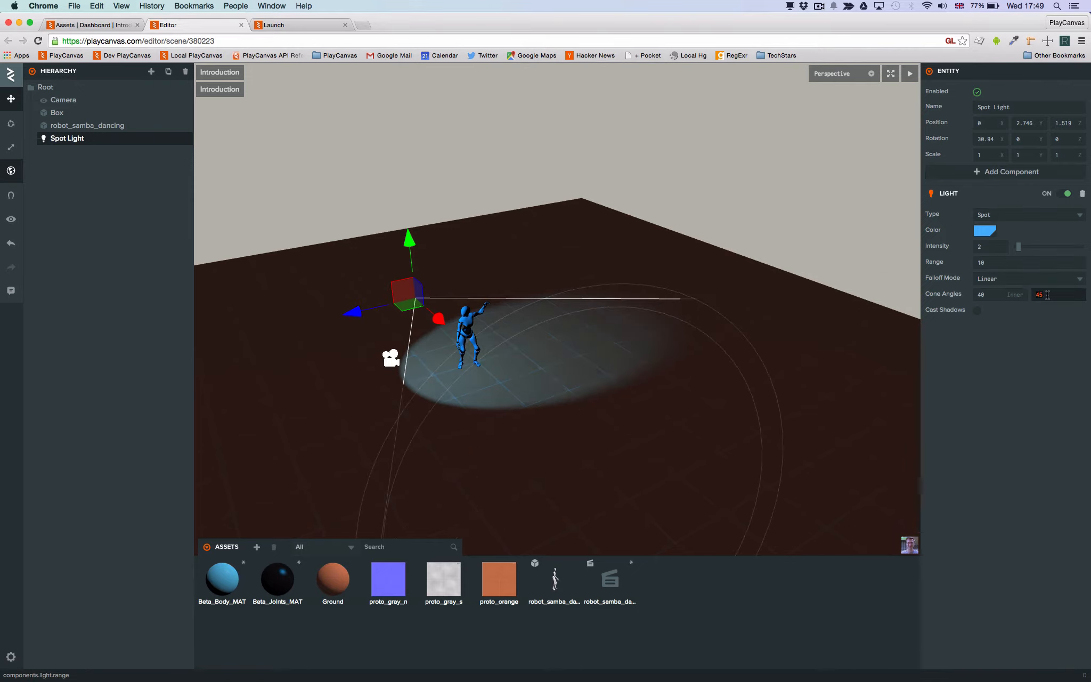
type("50")
key("Return")
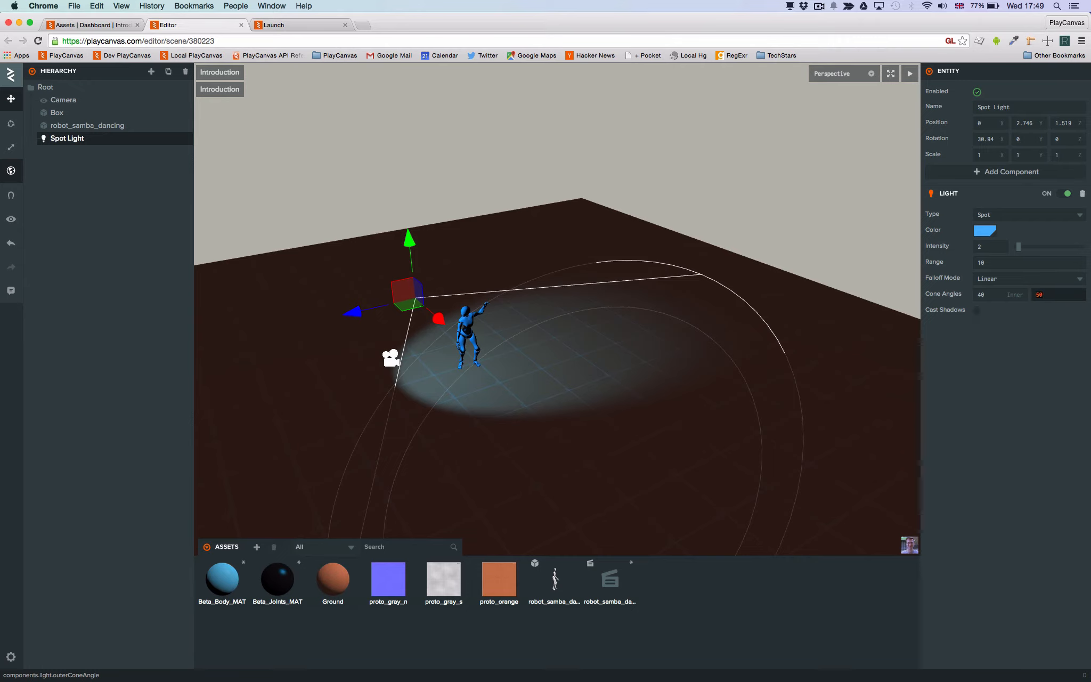
type("60")
key("Return")
key("super+a")
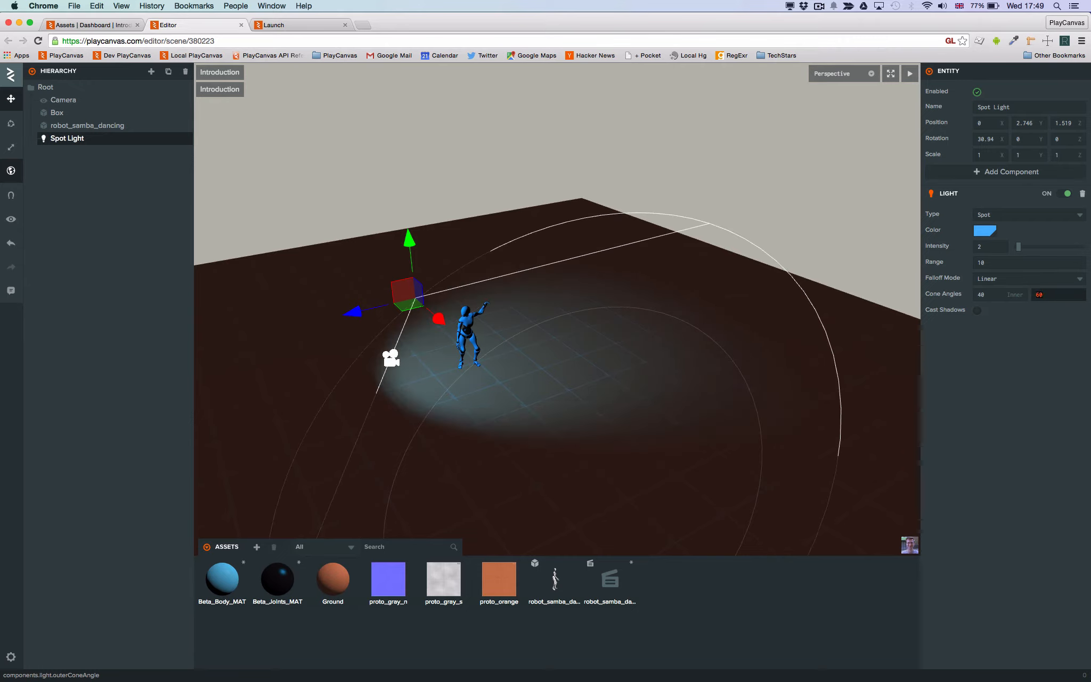
type("50")
key("Return")
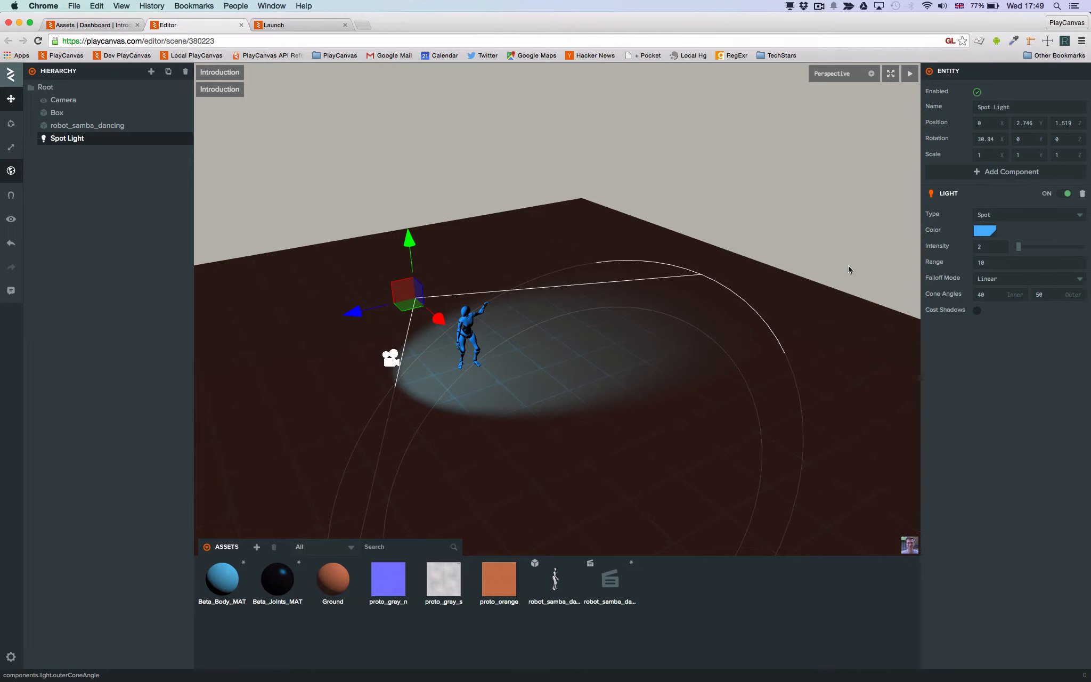
scroll(590, 348, "up", 3)
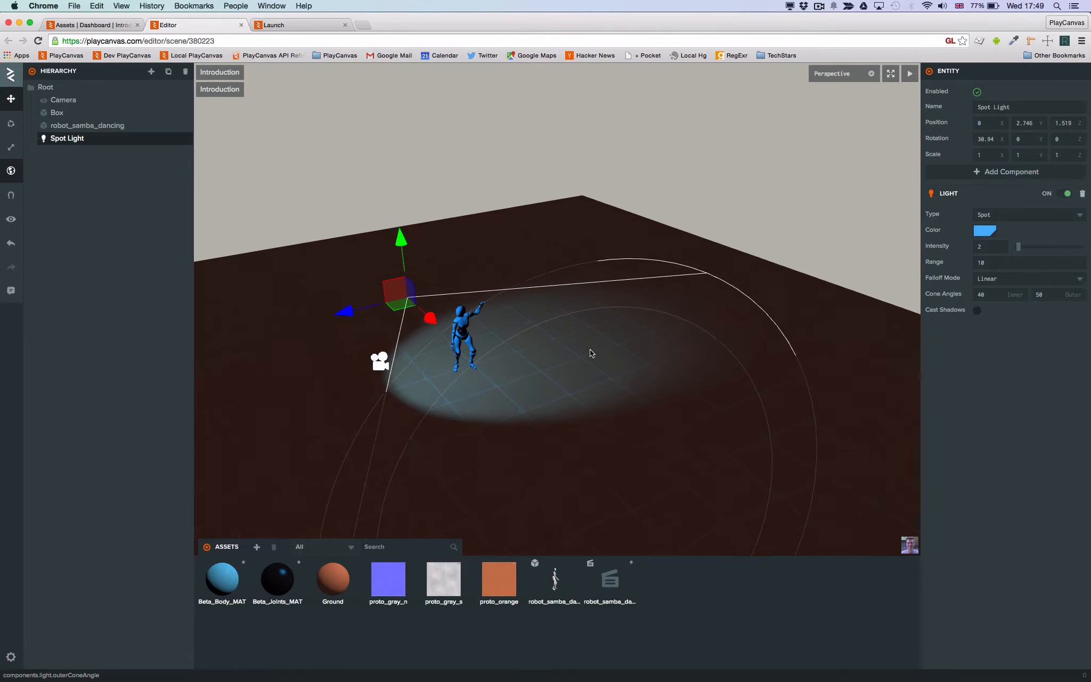
Check the spot light's cone on the robot in the launched scene and in the editor view.
left_click(304, 25)
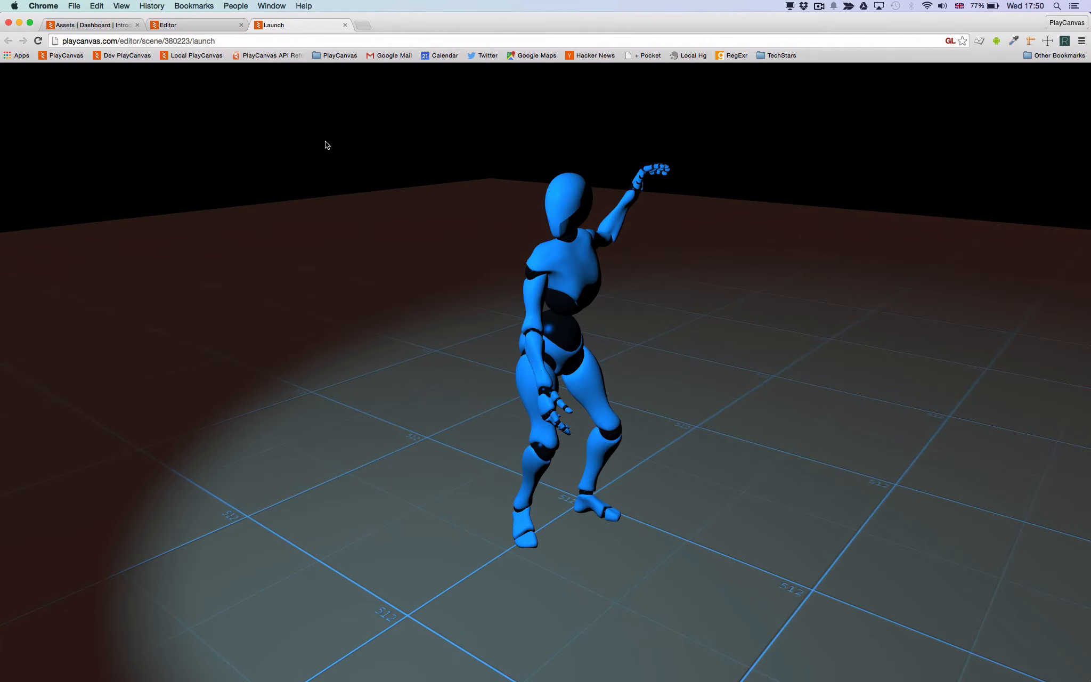
left_click(190, 22)
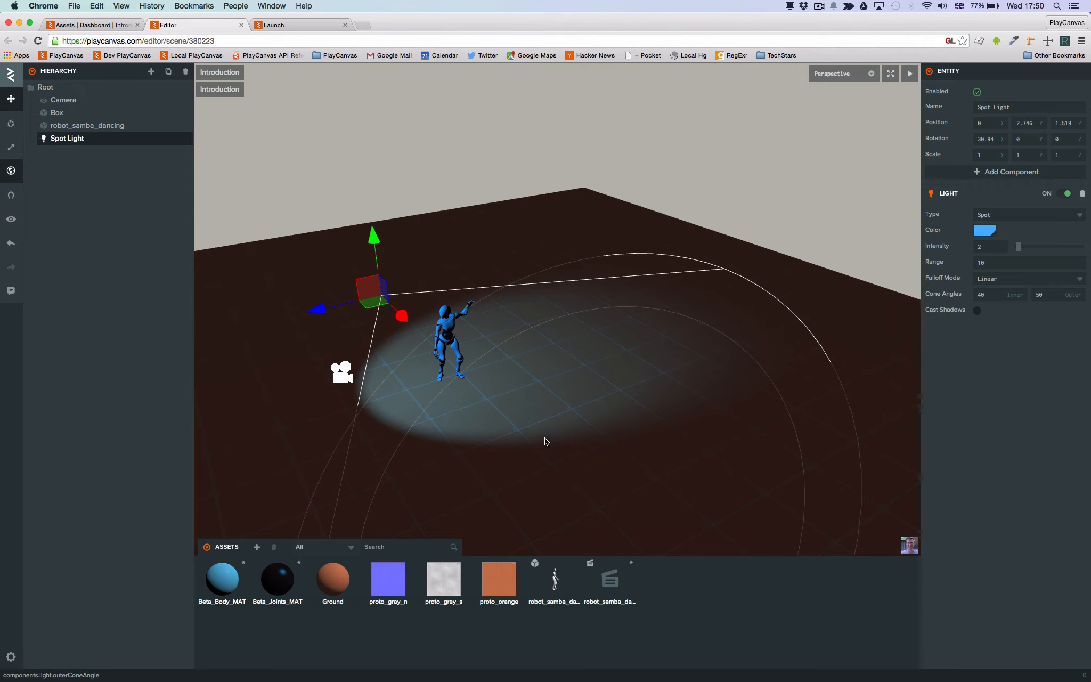
middle_click_drag(540, 424, 547, 409)
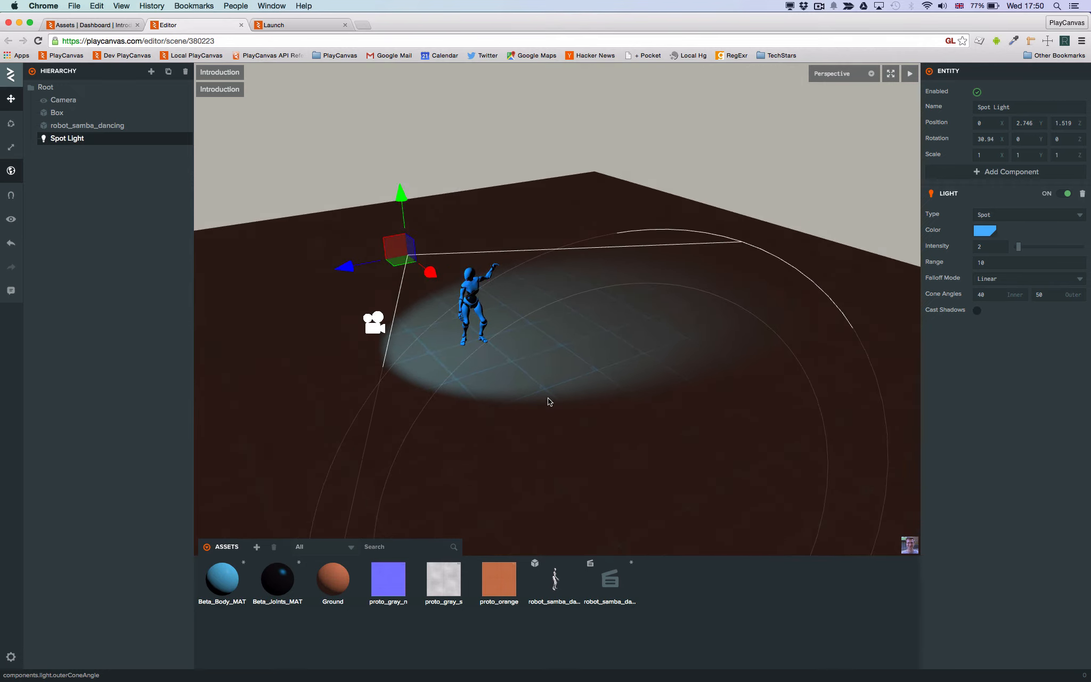
scroll(548, 398, "up", 2)
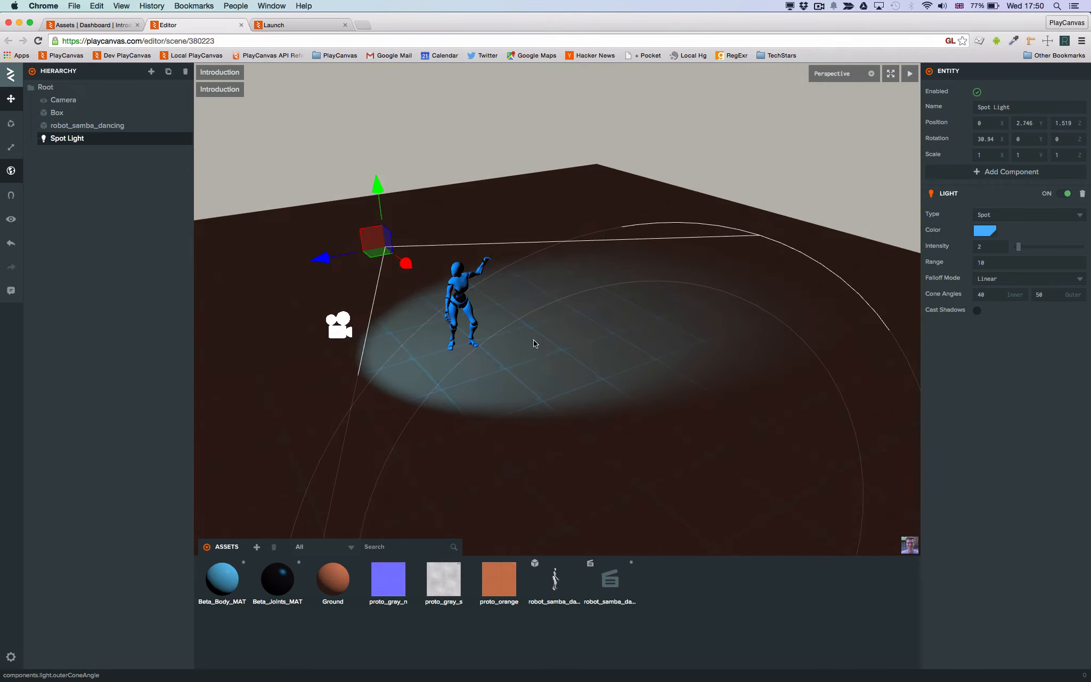
scroll(534, 339, "up", 1)
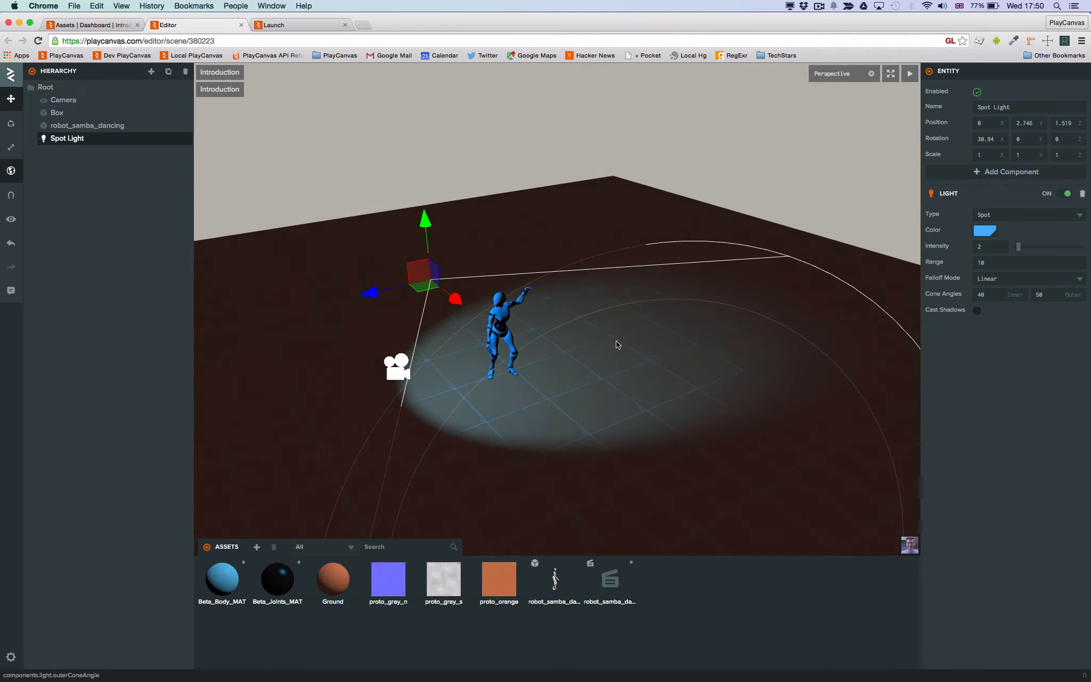
Enable shadow casting on the spot light and on the robot_samba_dancing model.
left_click(976, 312)
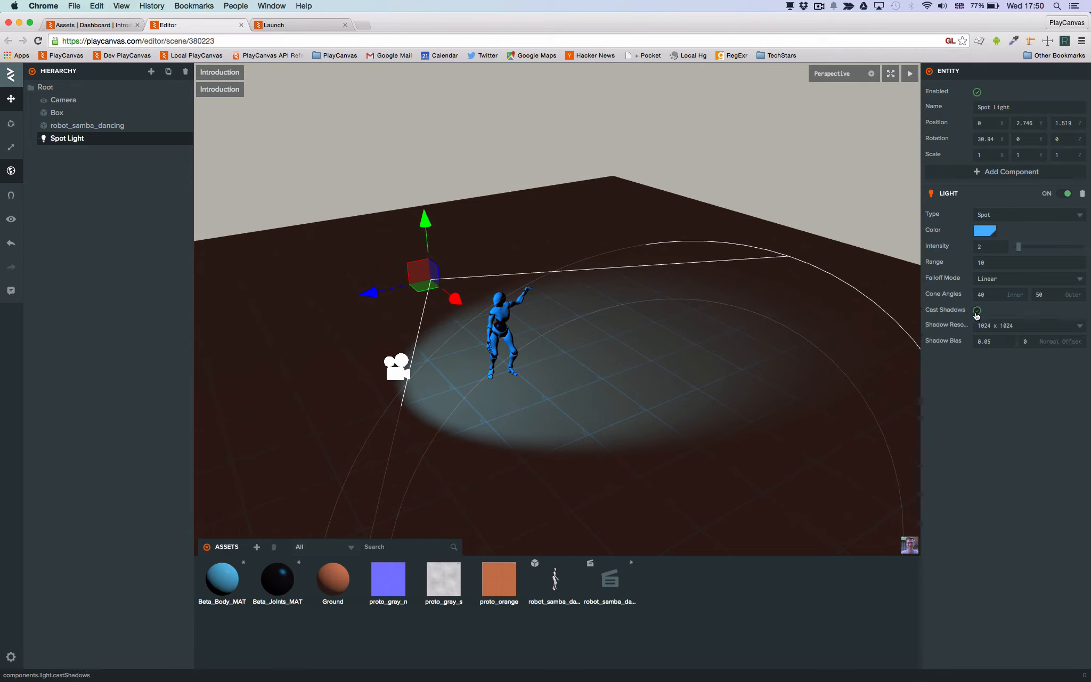
left_click(500, 317)
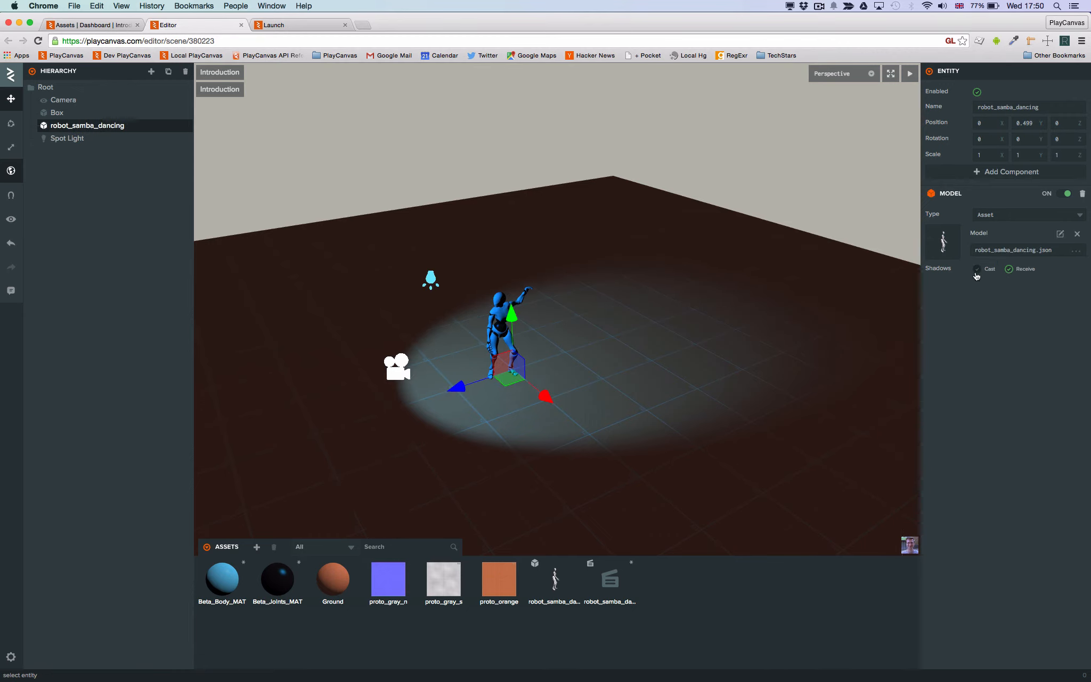
left_click(977, 273)
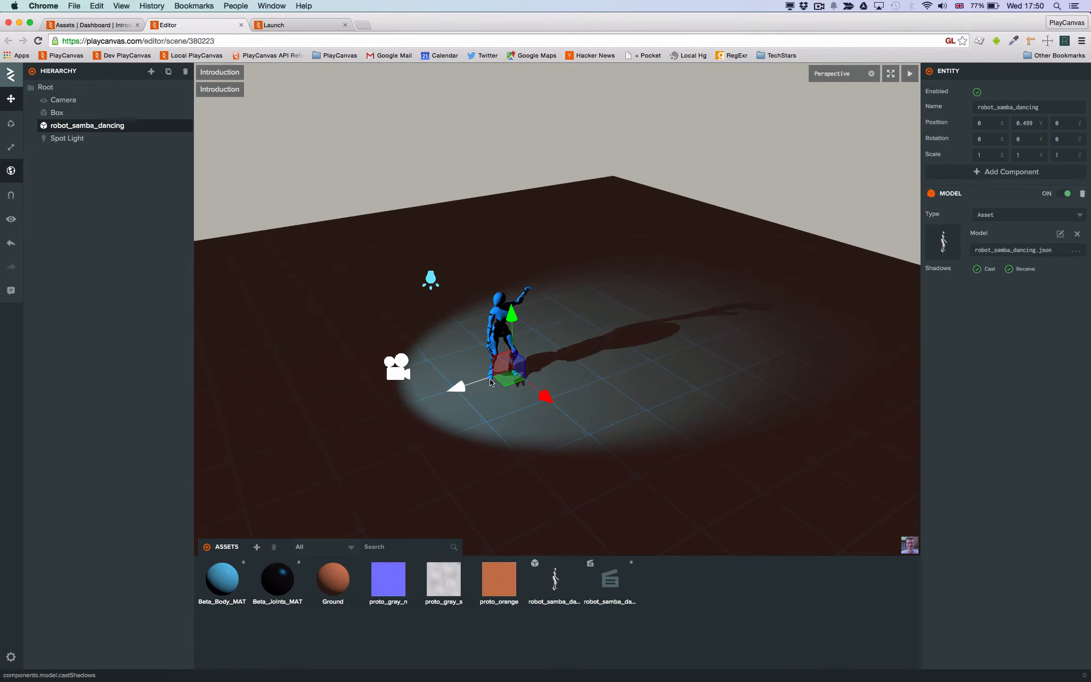
Select the spot light again and check the robot's shadow in the launched scene.
left_click(433, 283)
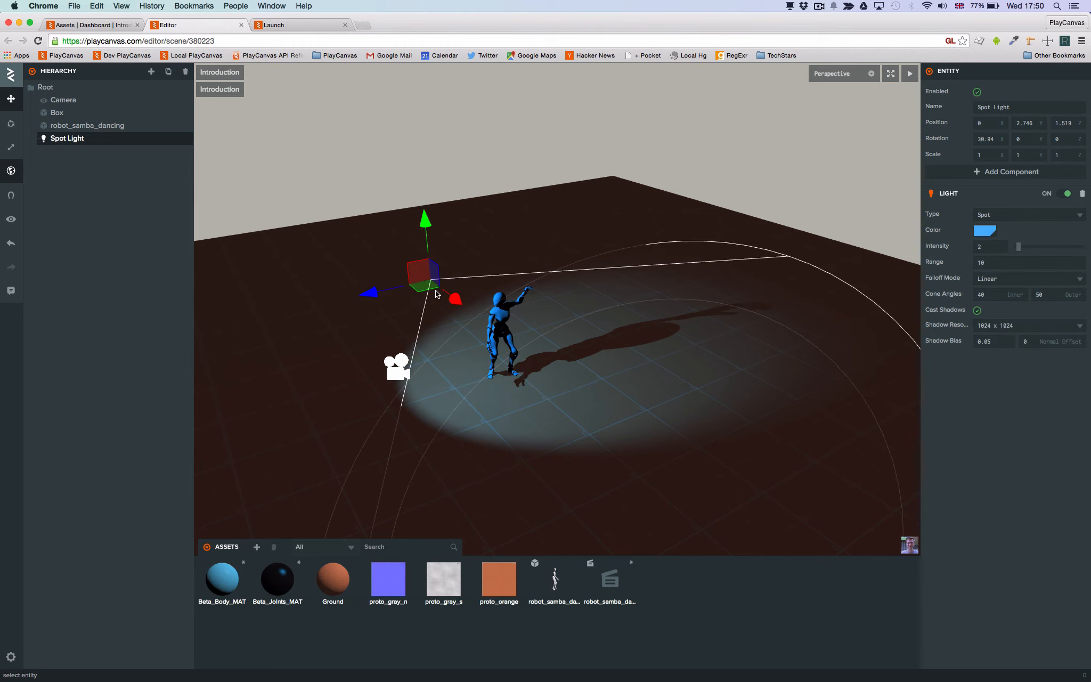
left_click(293, 30)
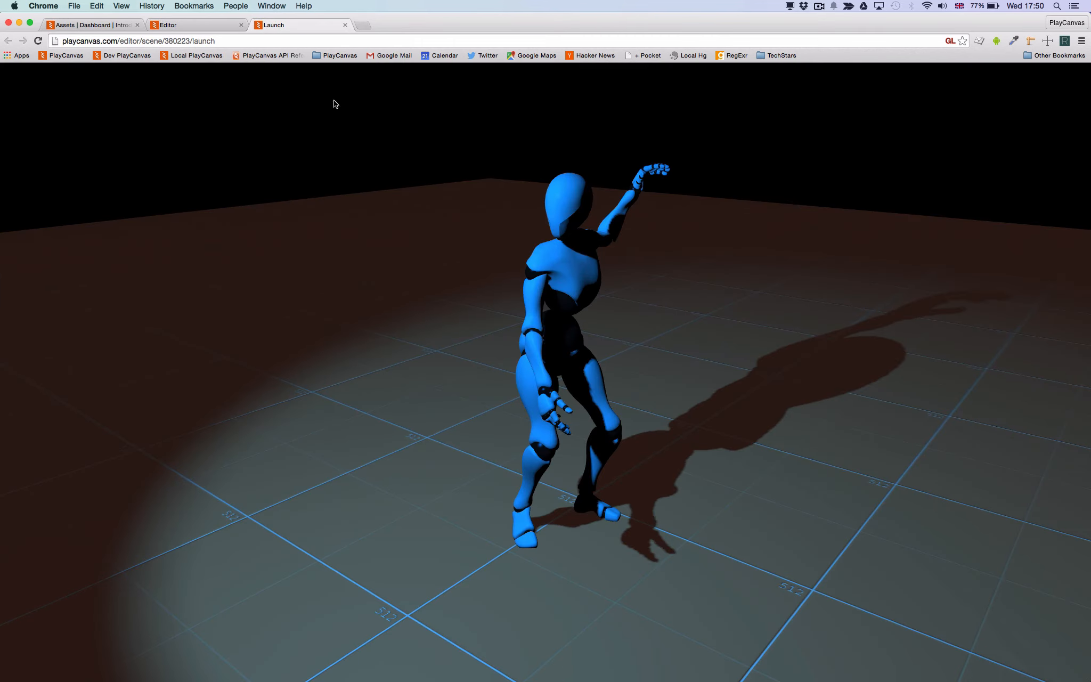
left_click(199, 26)
Try shadow normal offsets of 0.1 and 0.01 for the spot light, restore it to 0, and check the launched scene.
left_click(1034, 344)
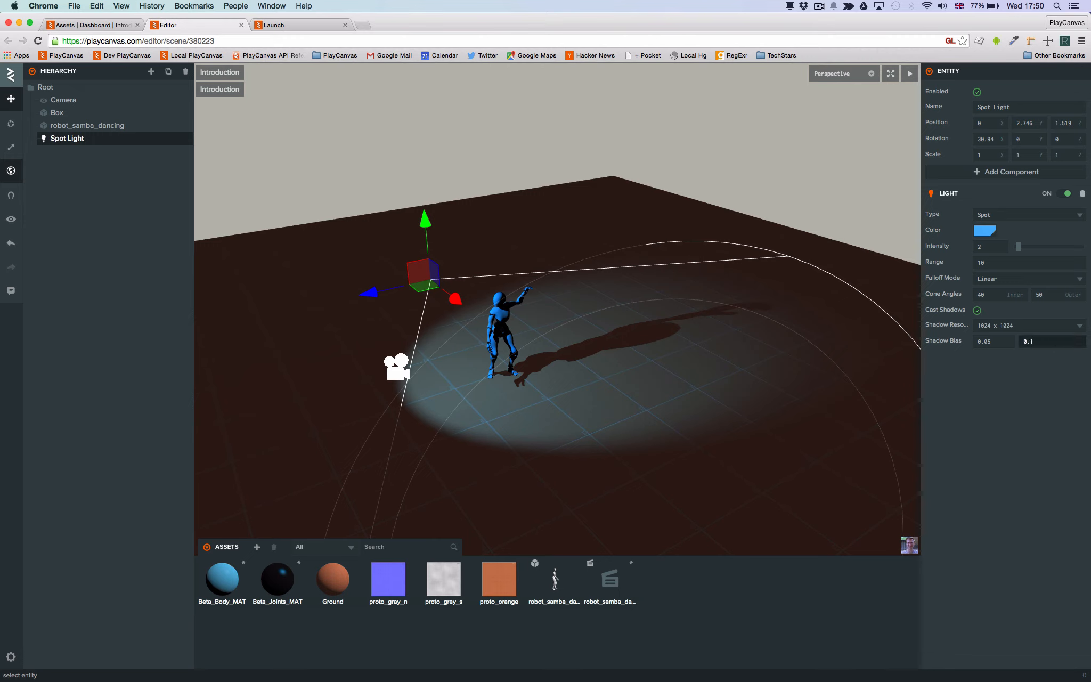
type(".1")
key("Return")
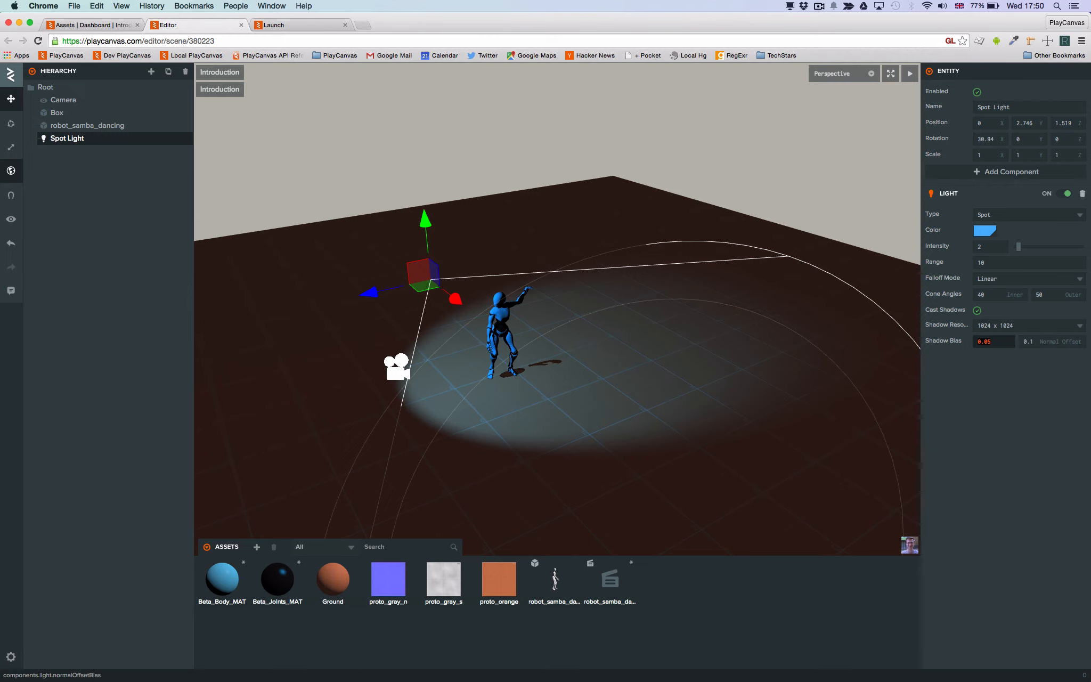
key("Tab")
key("Return")
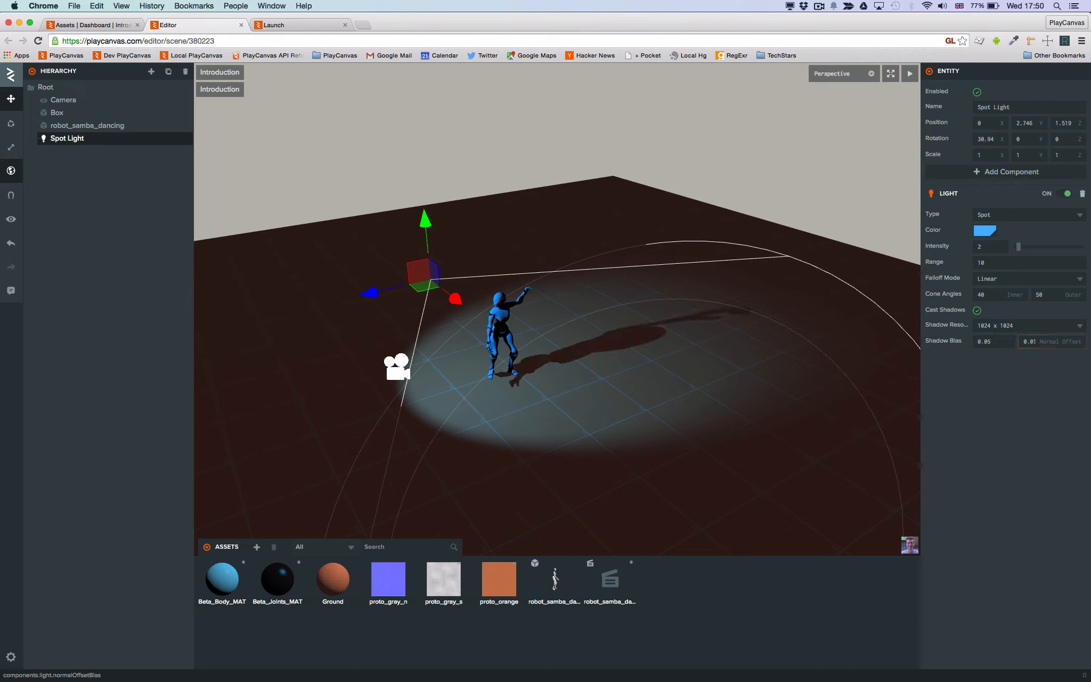
left_click(1036, 341)
key("shift+Tab")
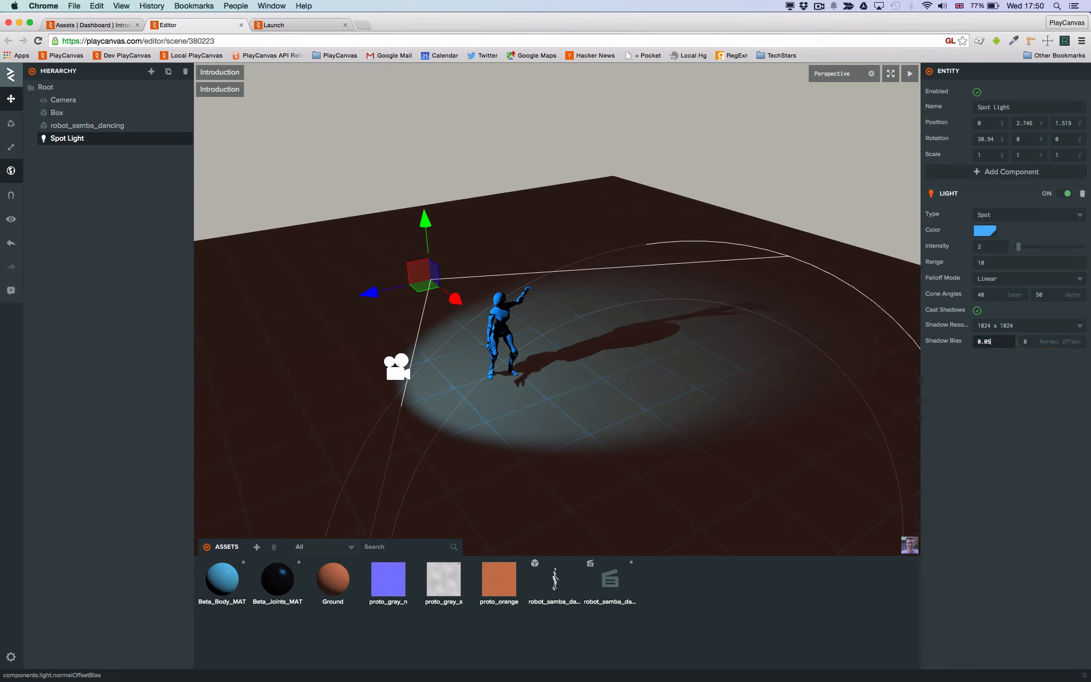
left_click(306, 27)
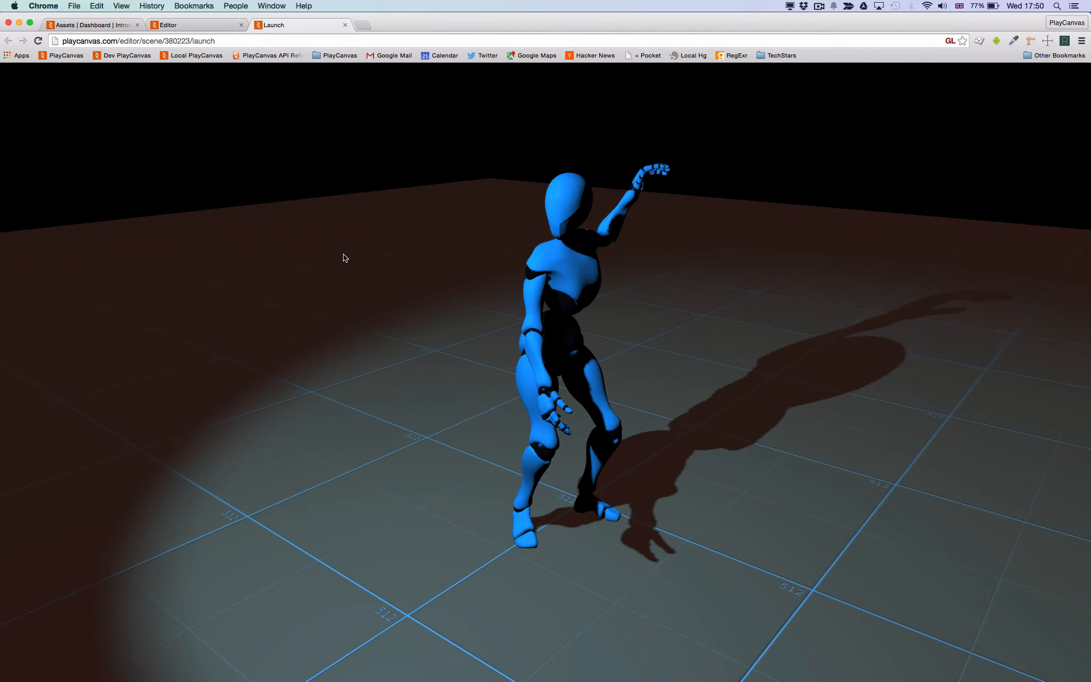
left_click(177, 28)
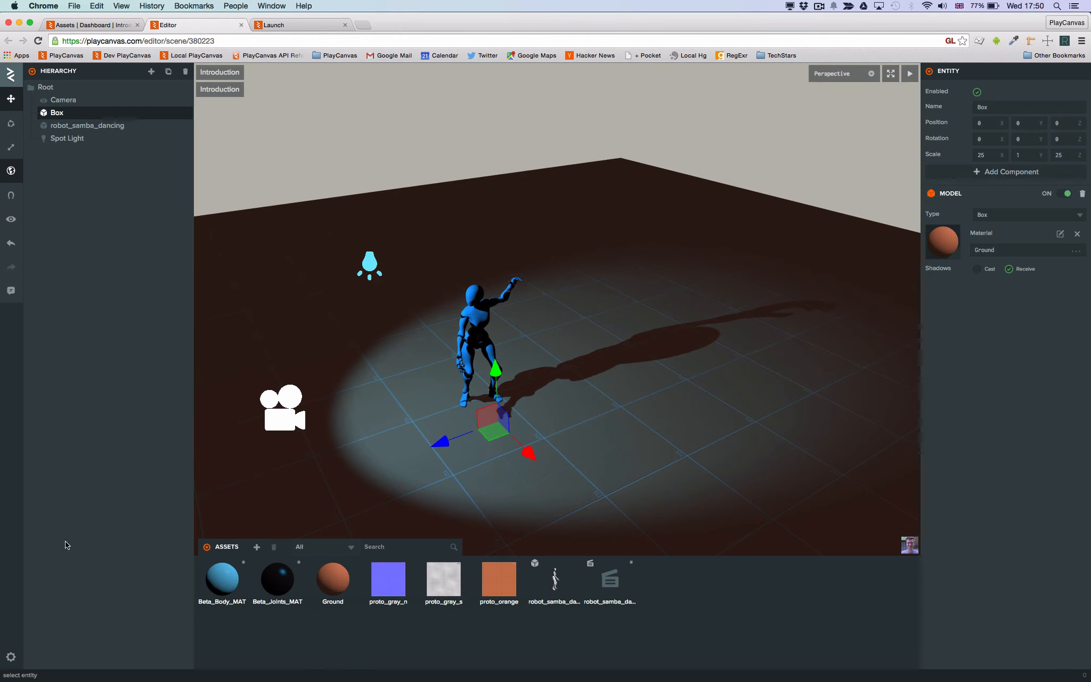
Set the scene's ambient color to black in the environment settings, and check the result in the launched scene.
left_click(10, 659)
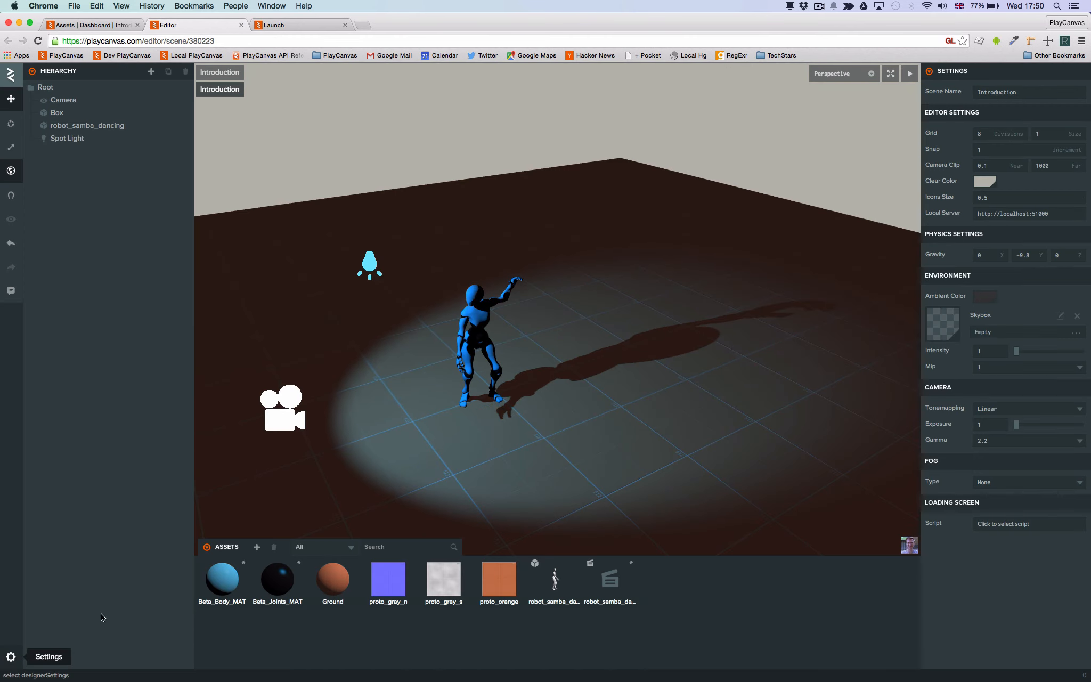
left_click(987, 300)
left_click_drag(821, 357, 819, 371)
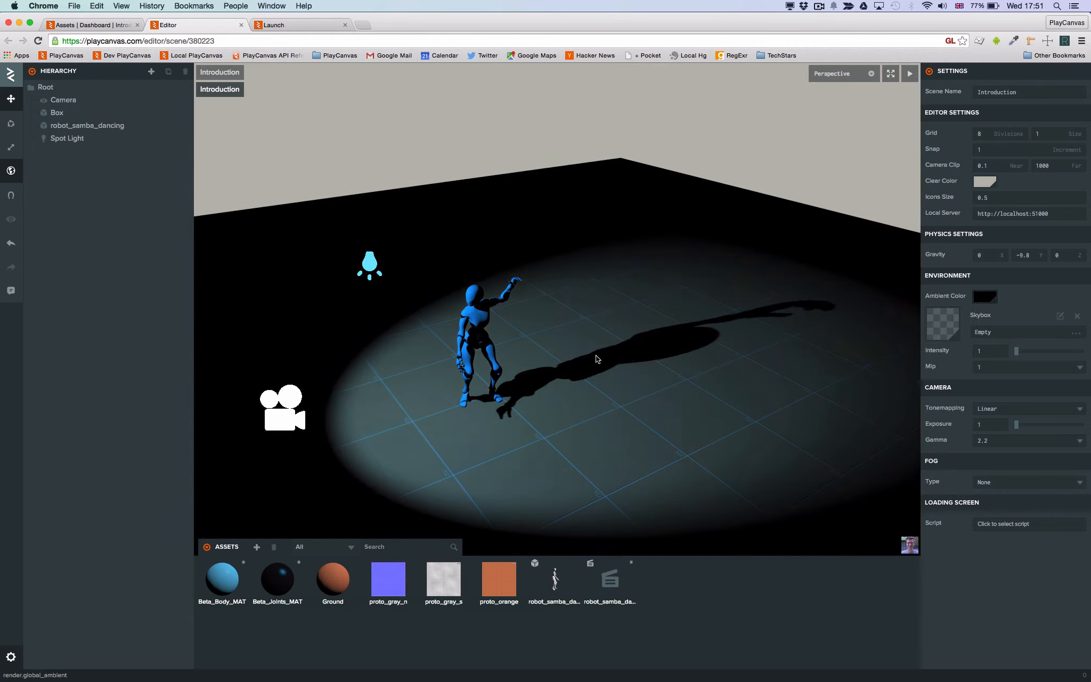
left_click(295, 27)
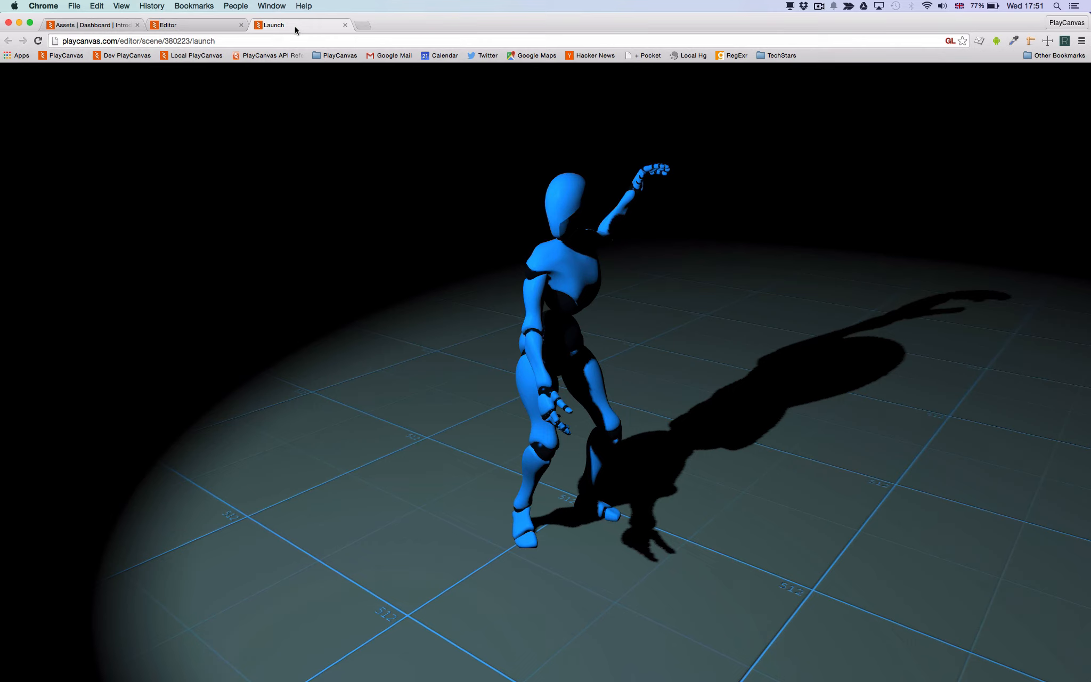